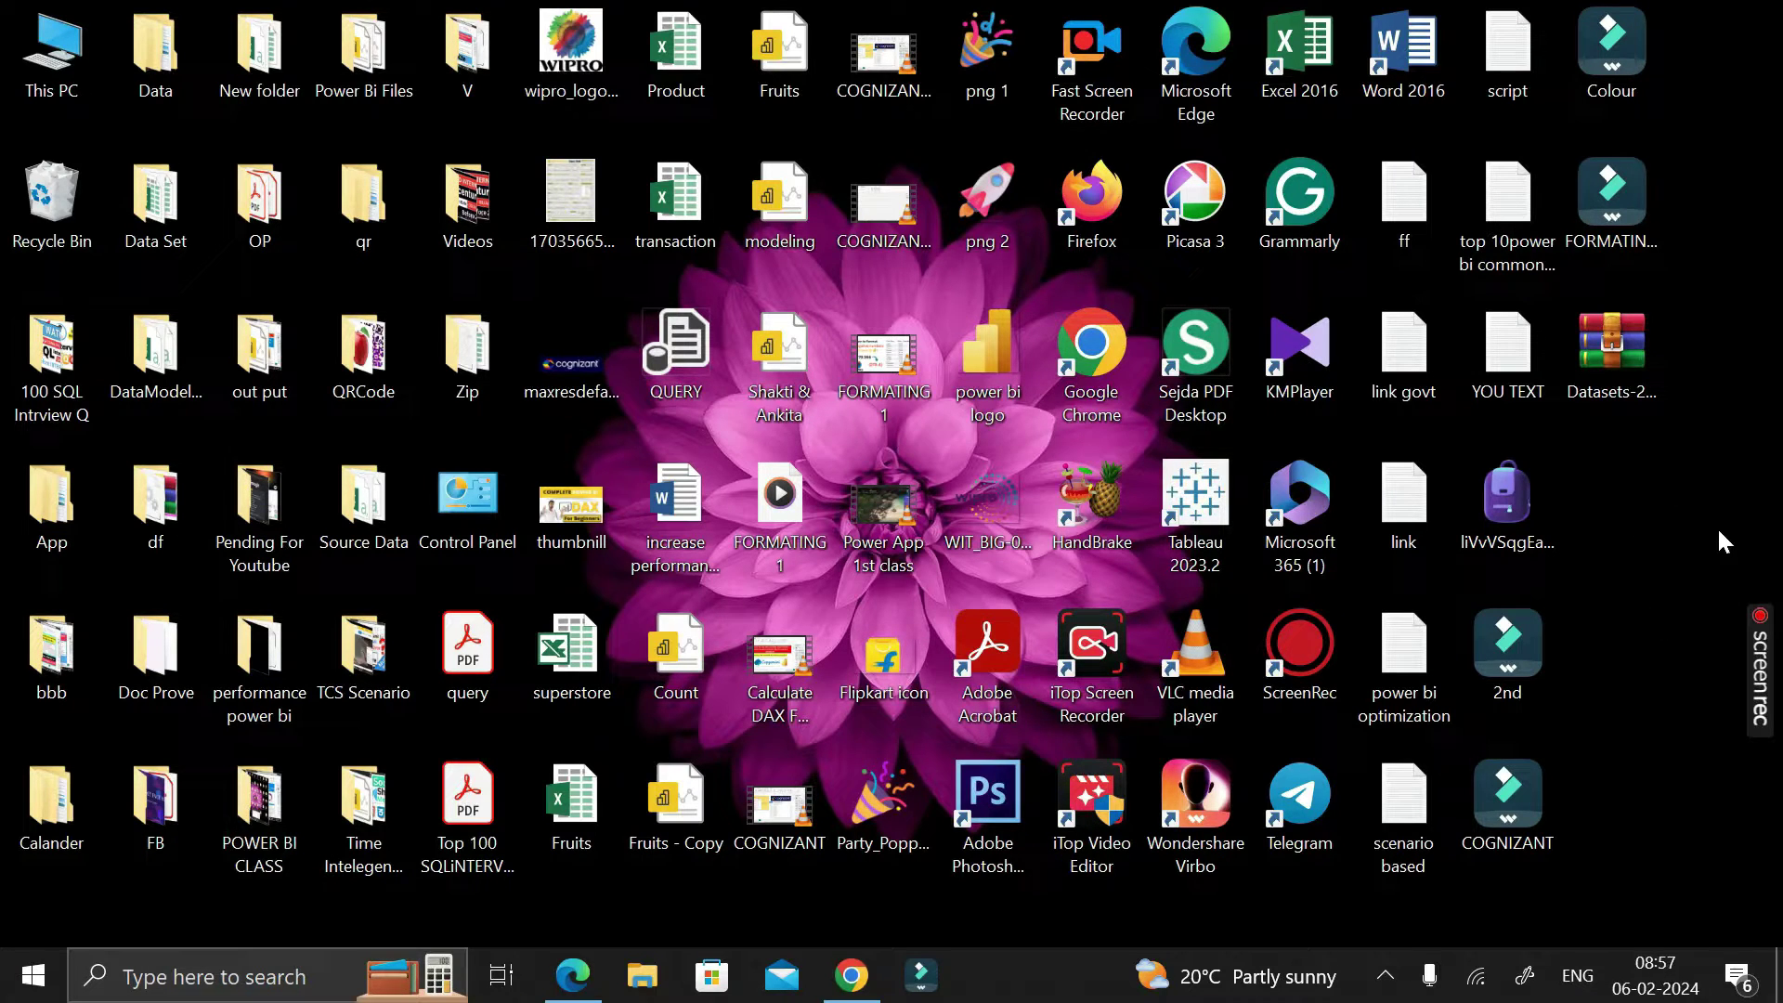
# - Search 'vi' to open Virus & threat protection and view its Protection history list
pyautogui.click(24, 991)
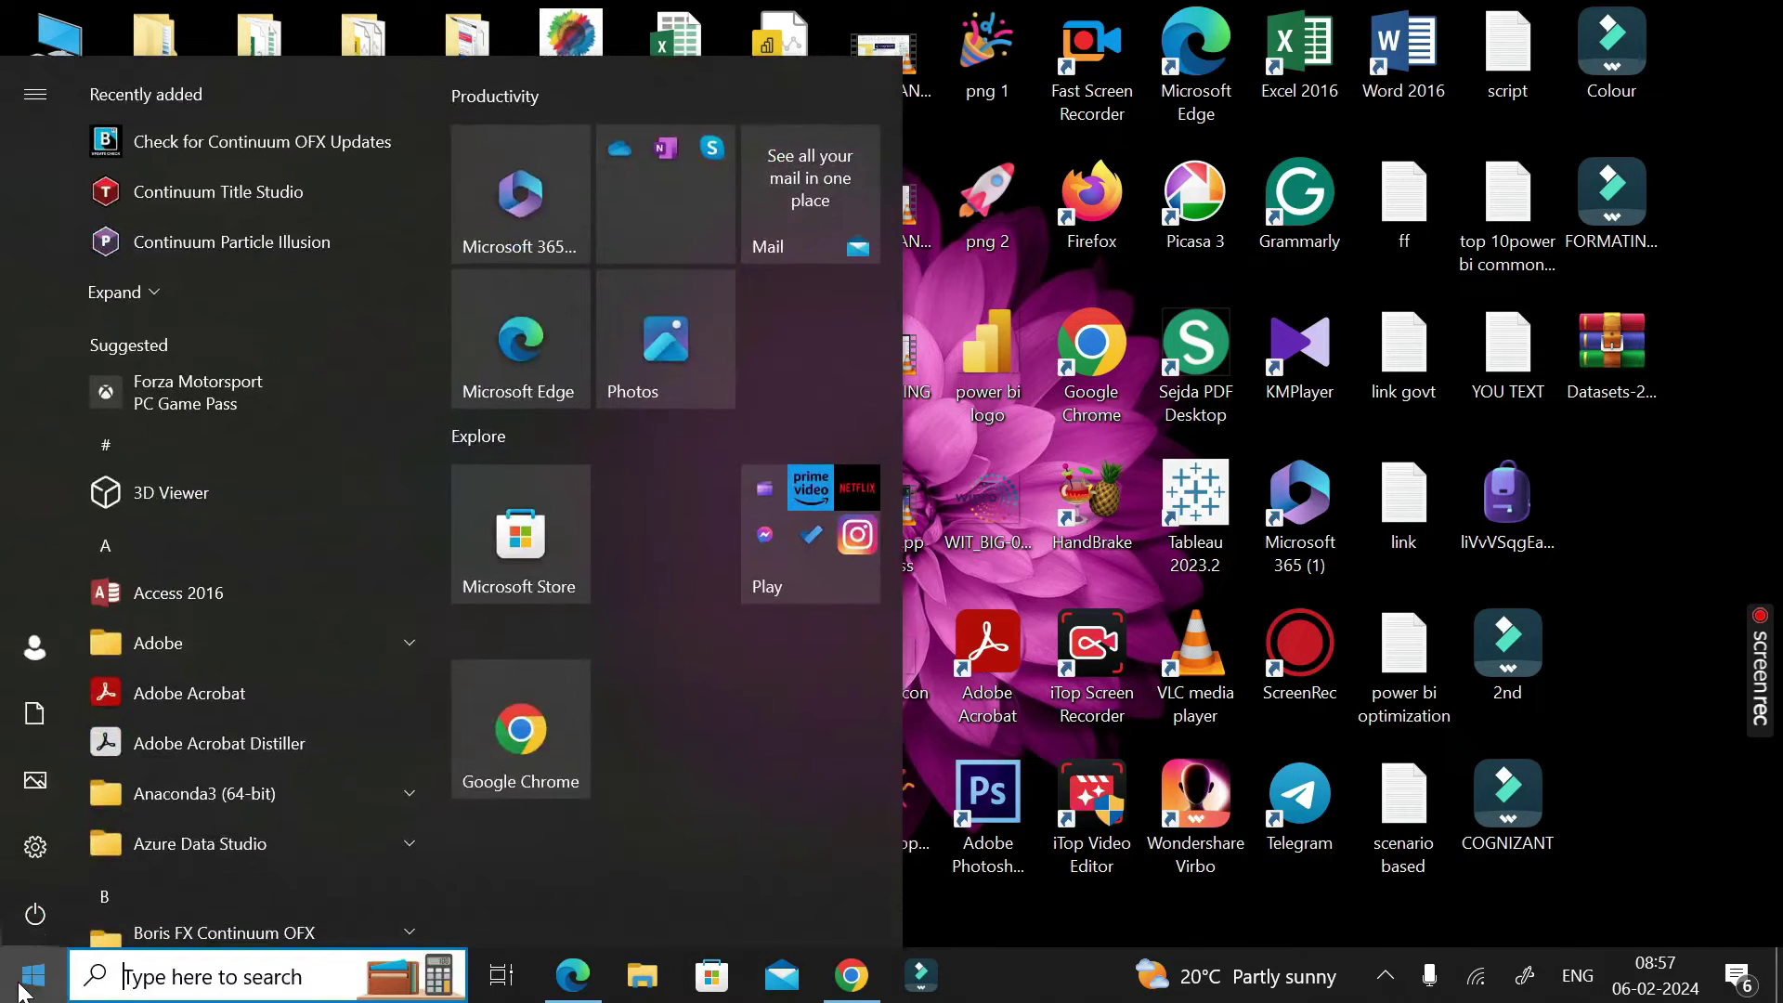
pyautogui.click(159, 980)
pyautogui.write('vi')
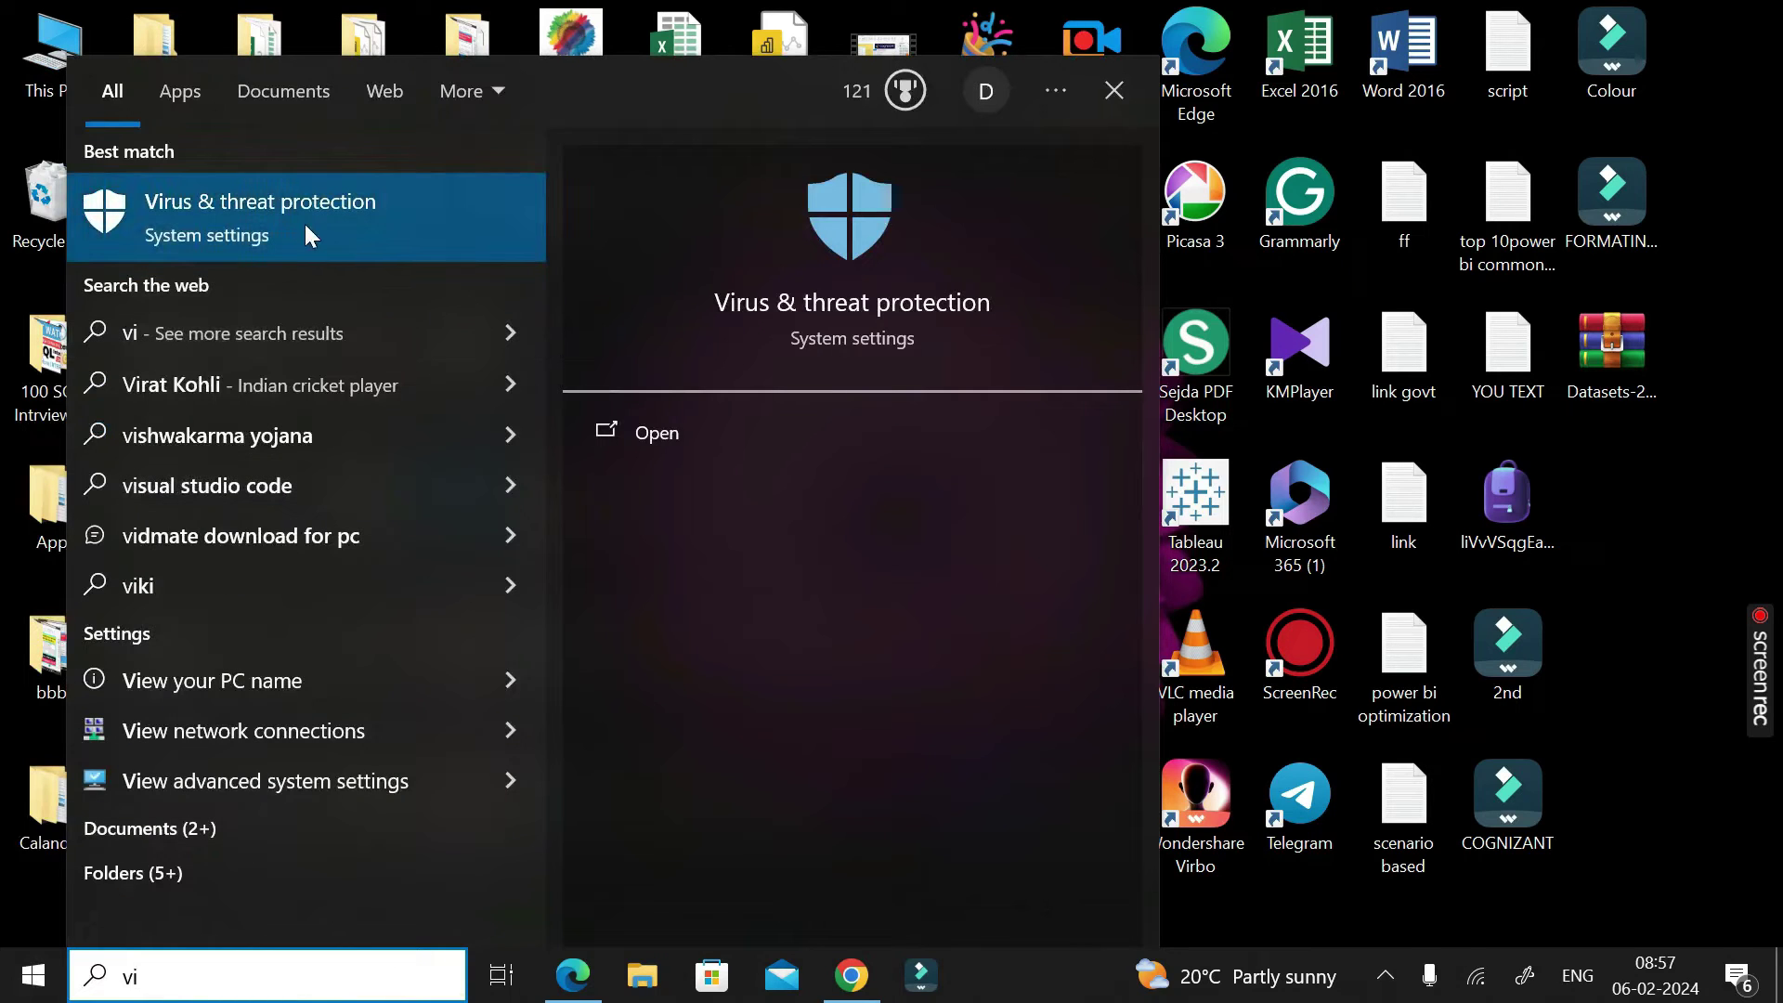
pyautogui.click(318, 227)
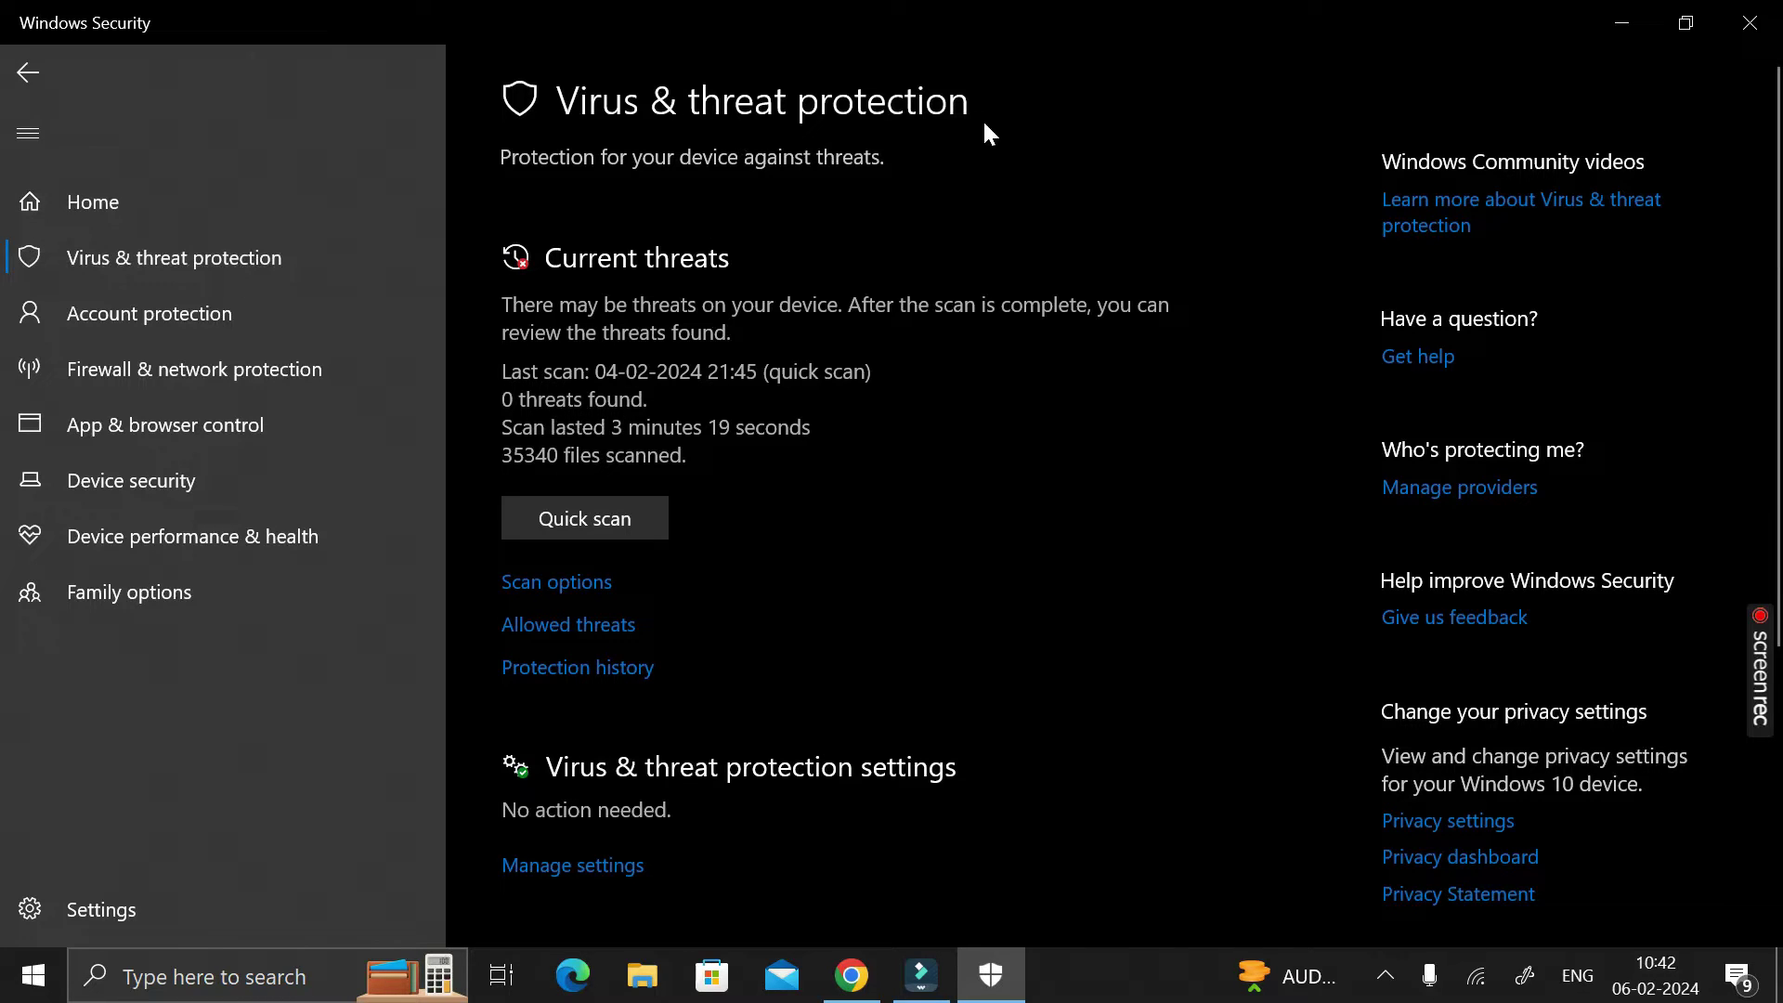
pyautogui.click(555, 672)
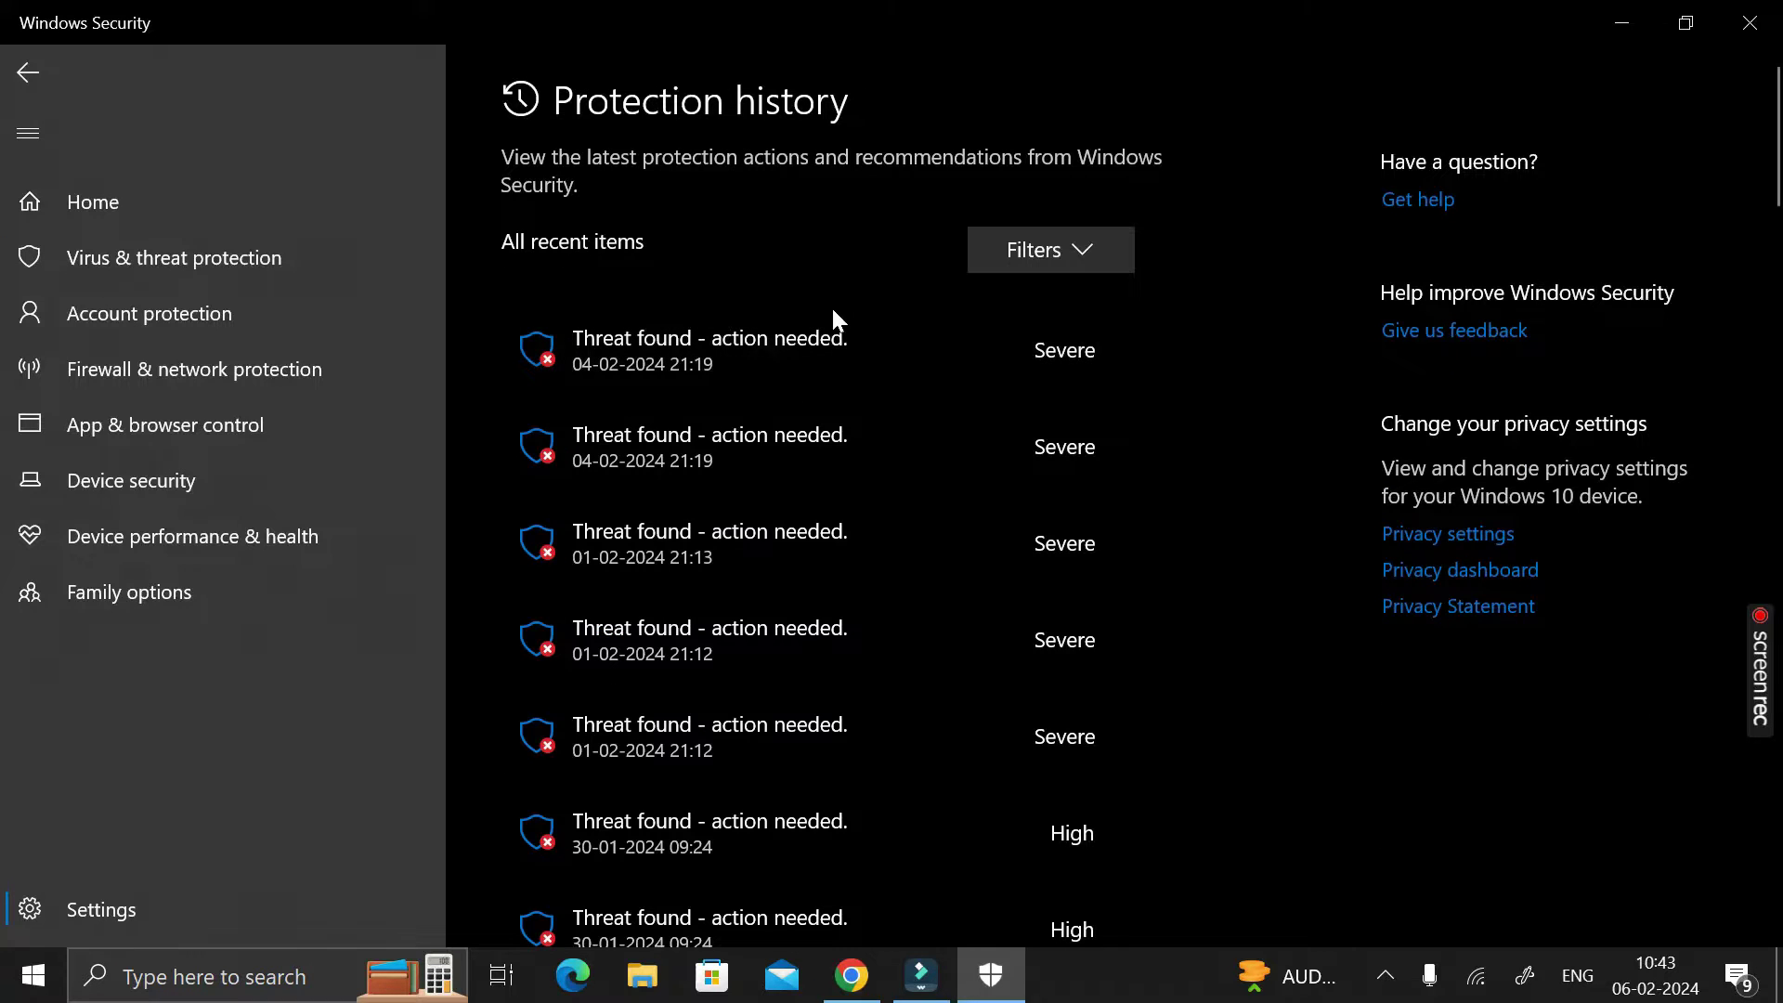
pyautogui.scroll(-8, 855, 436)
pyautogui.scroll(8, 844, 459)
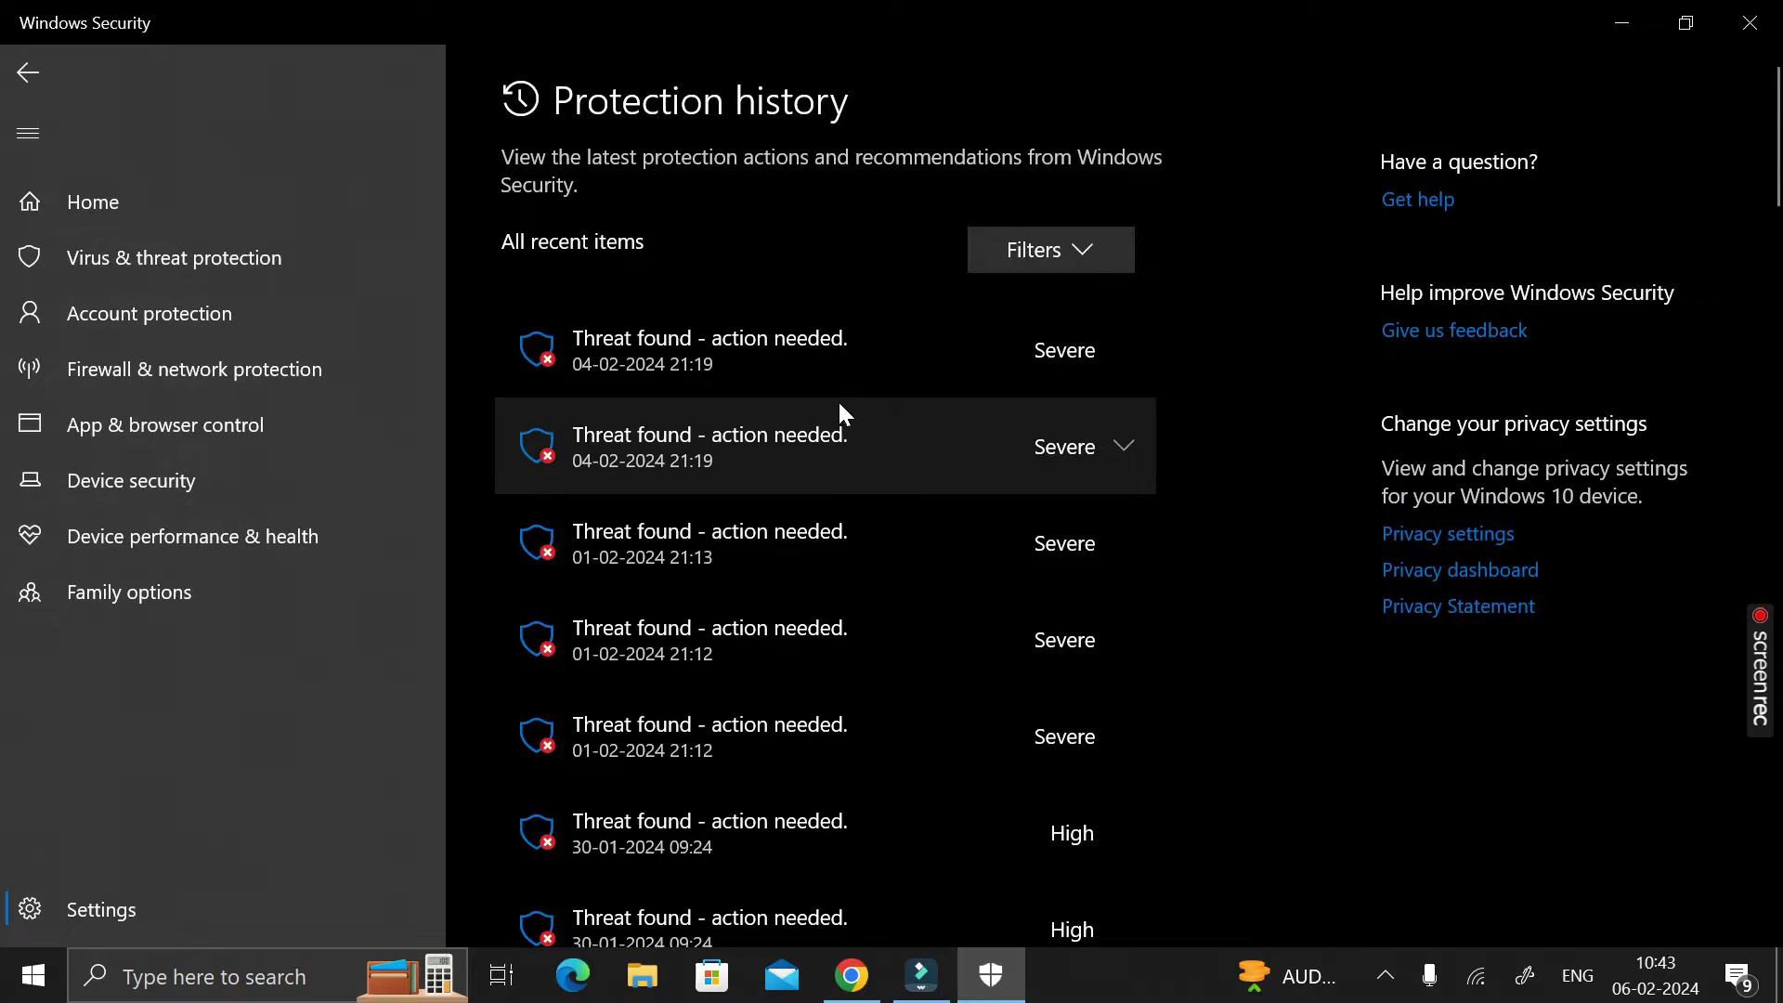
# - Close Windows Security and turn on Hidden items in File Explorer's View options
pyautogui.click(1756, 22)
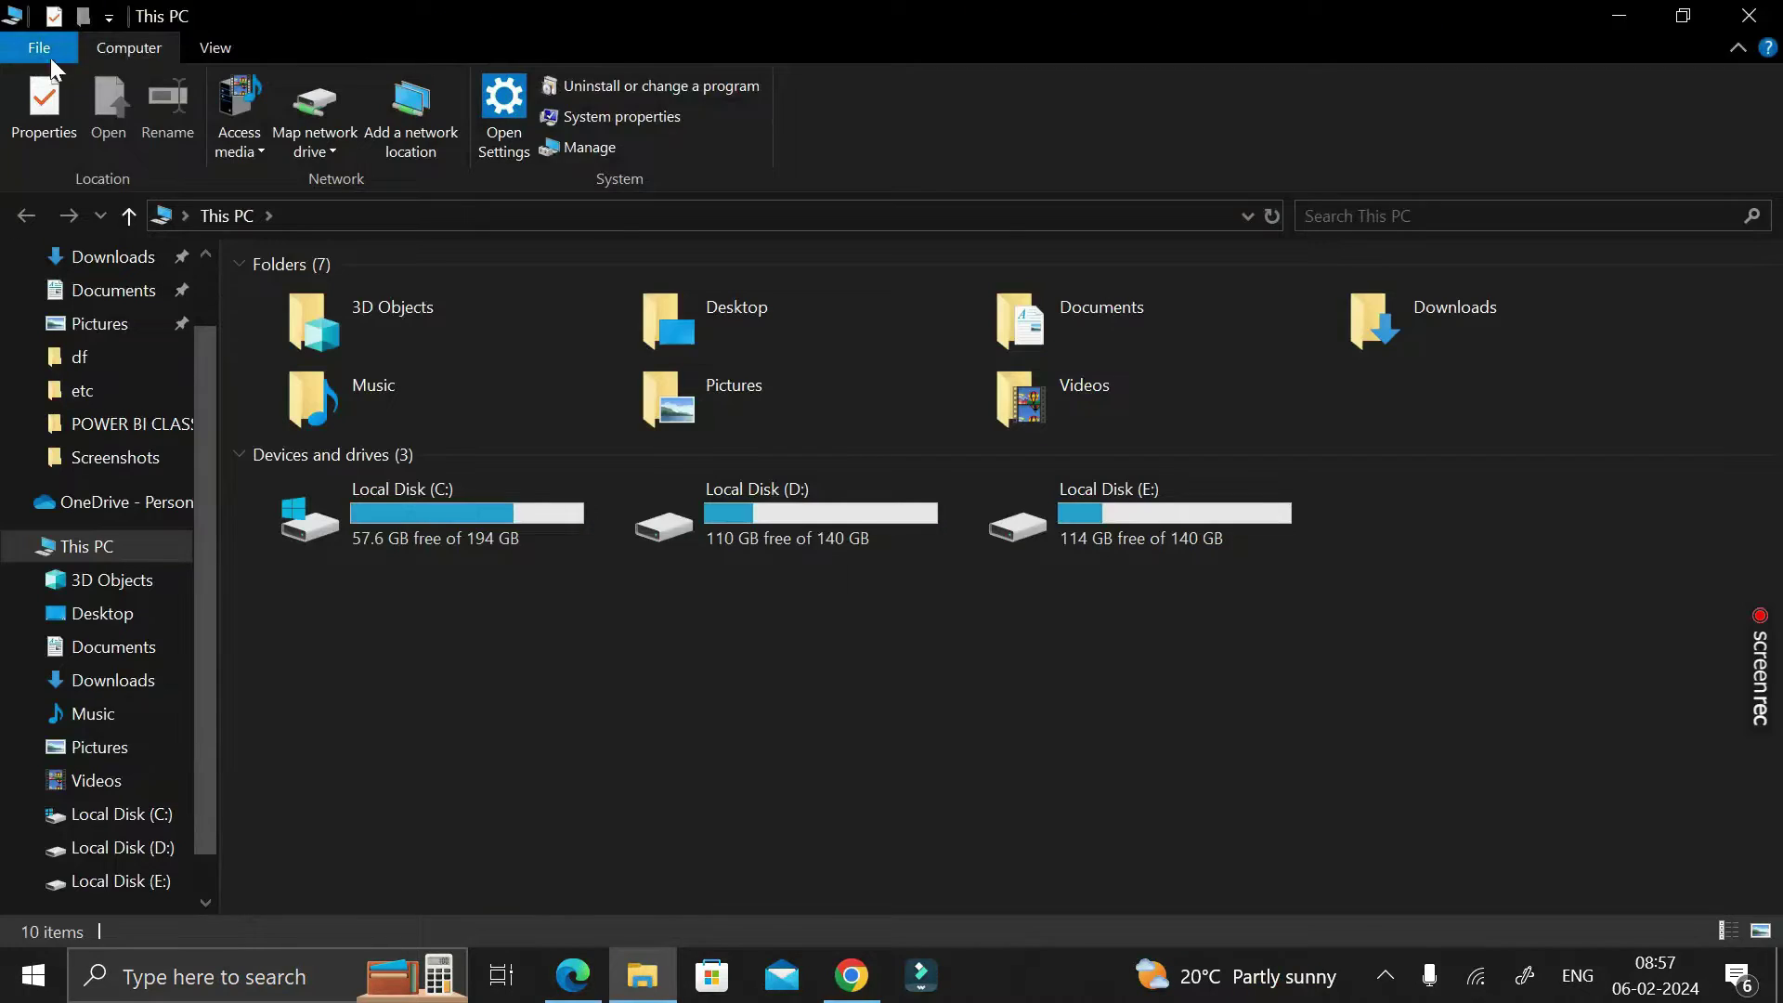
pyautogui.click(217, 47)
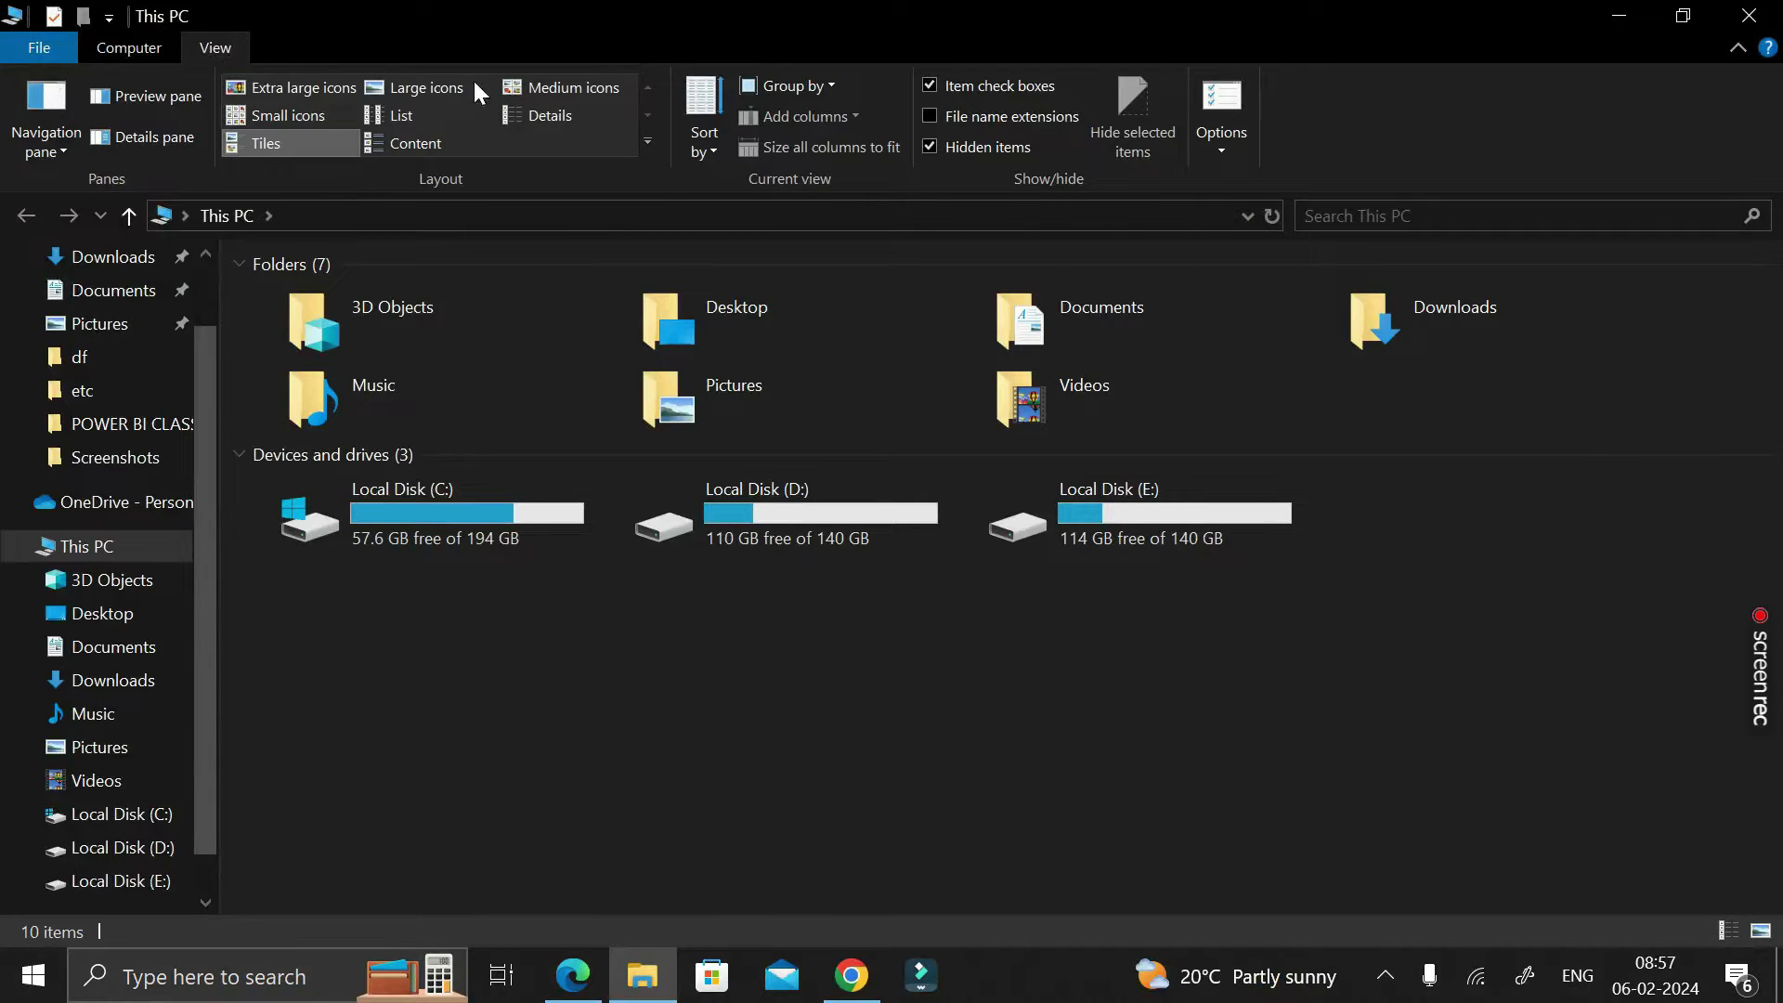
pyautogui.click(929, 146)
pyautogui.click(930, 146)
# - Navigate to C:\ProgramData\Microsoft\Windows Defender
pyautogui.doubleClick(410, 509)
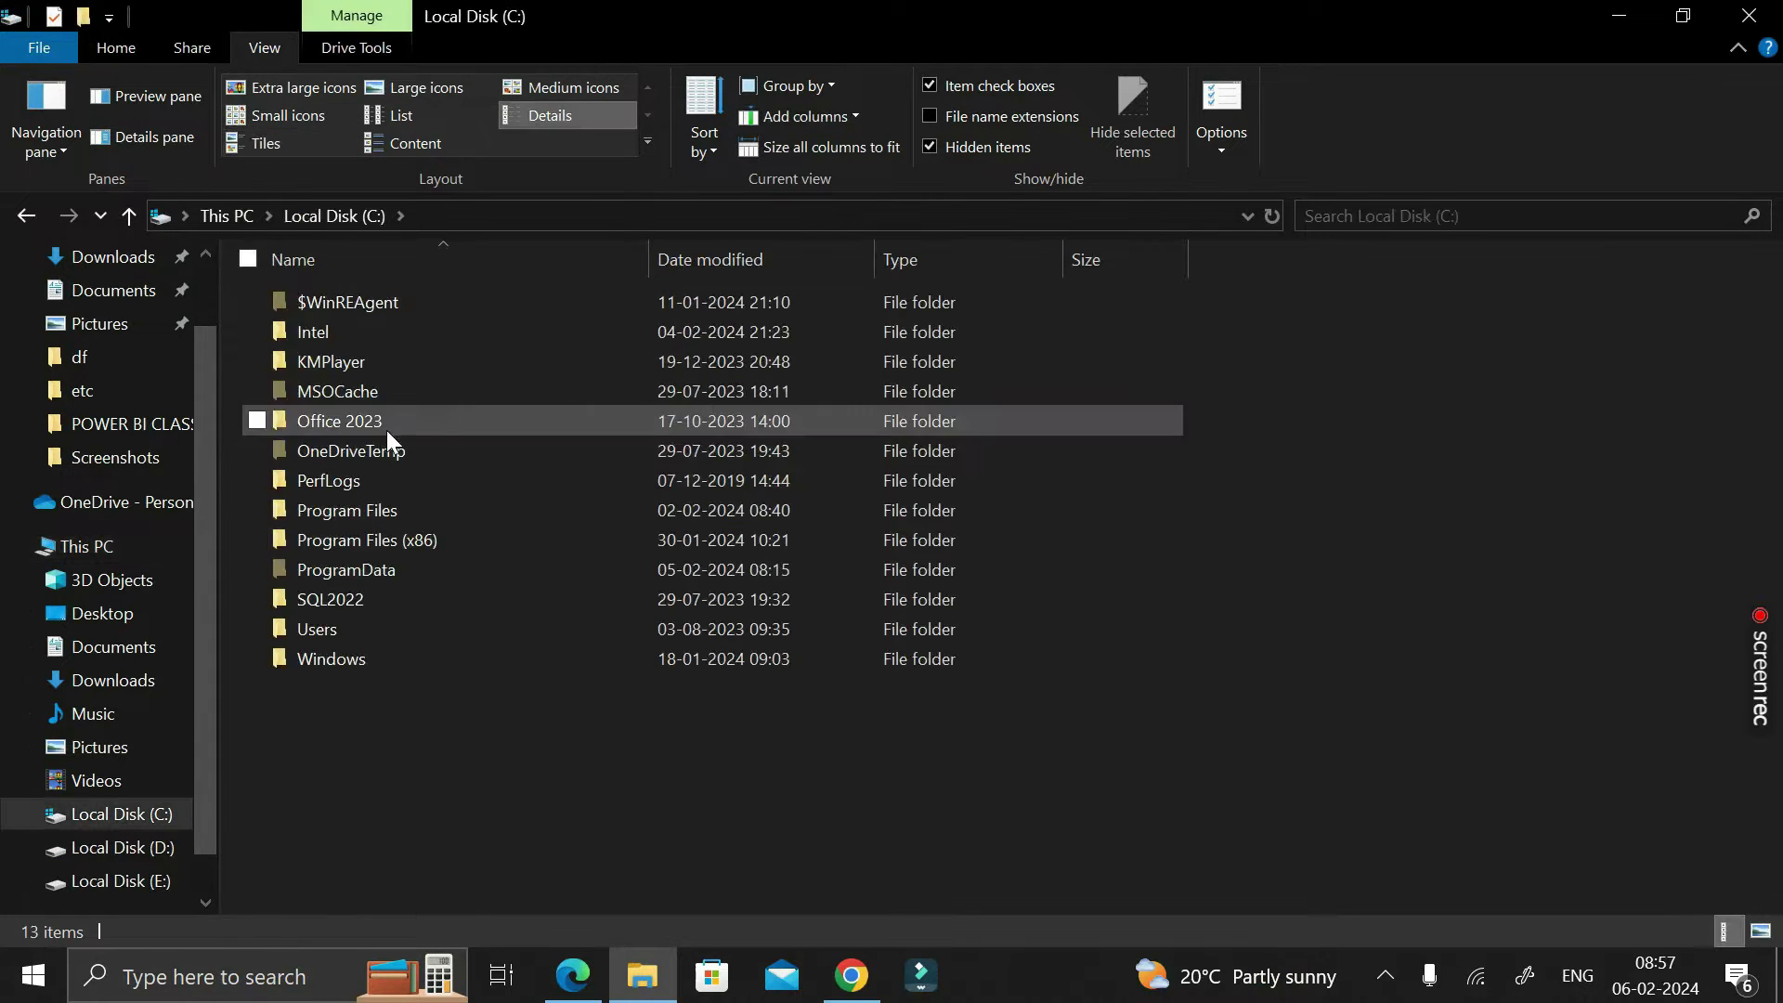
pyautogui.doubleClick(370, 572)
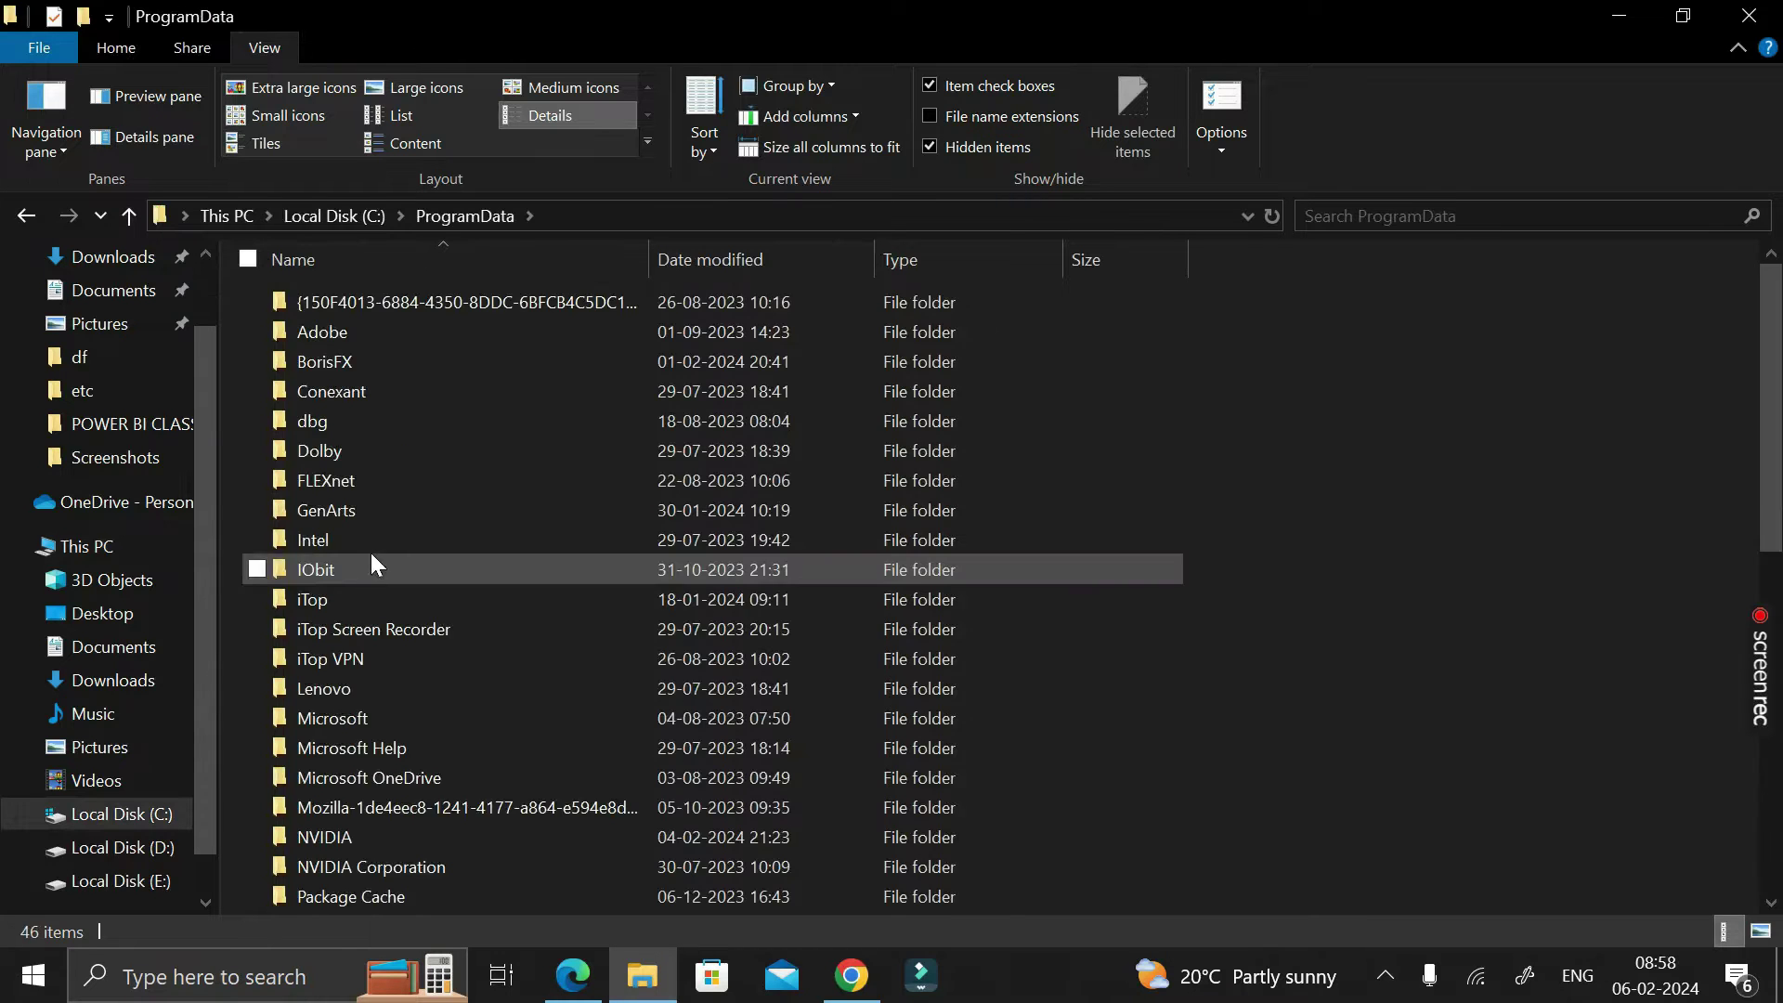
pyautogui.doubleClick(358, 717)
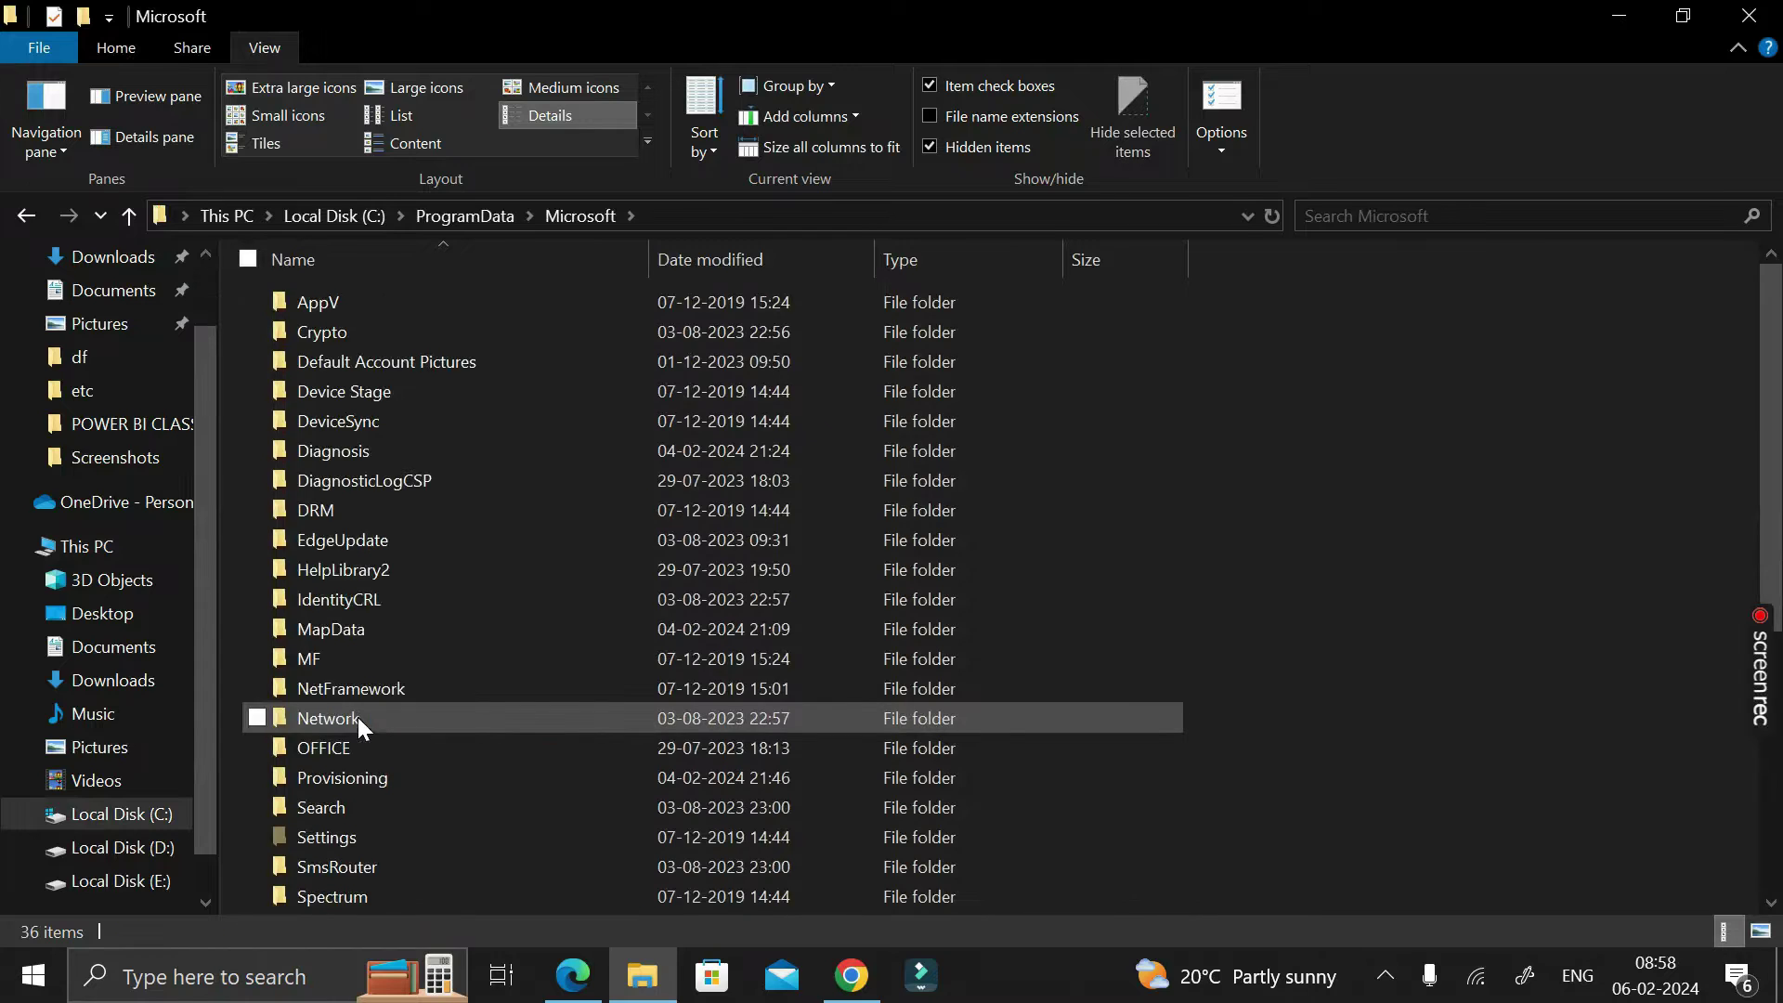
pyautogui.scroll(-4, 388, 530)
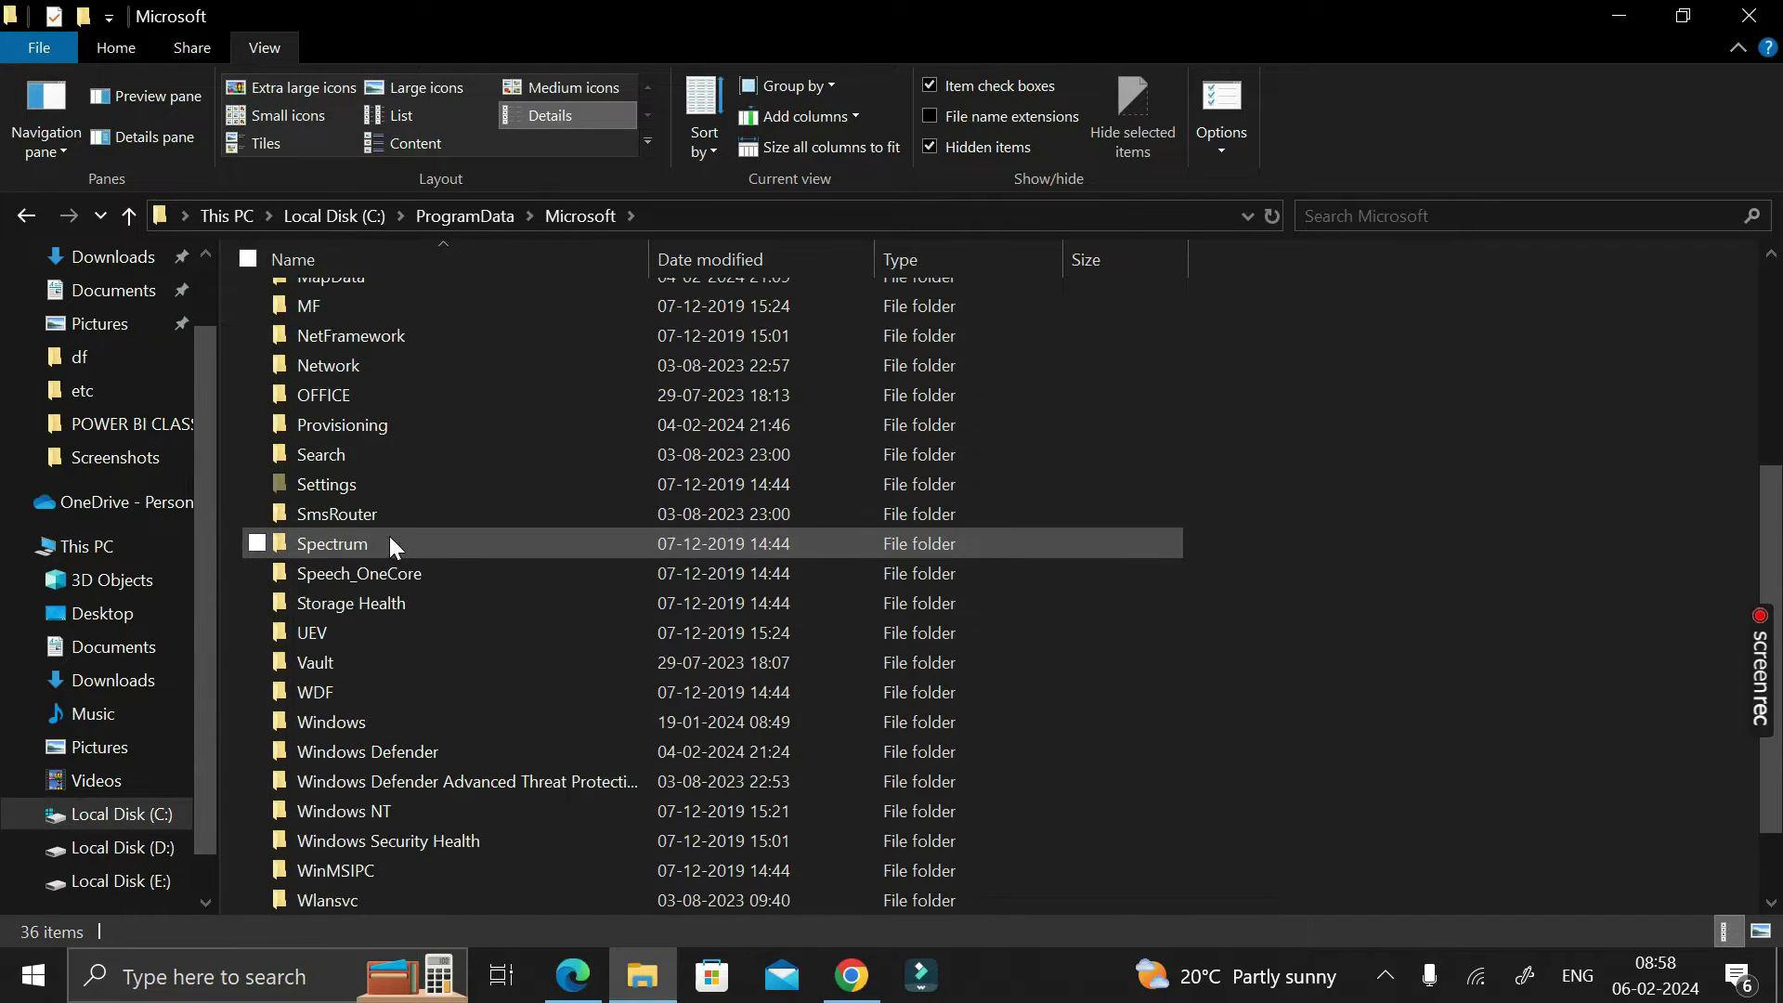
pyautogui.scroll(-1, 388, 543)
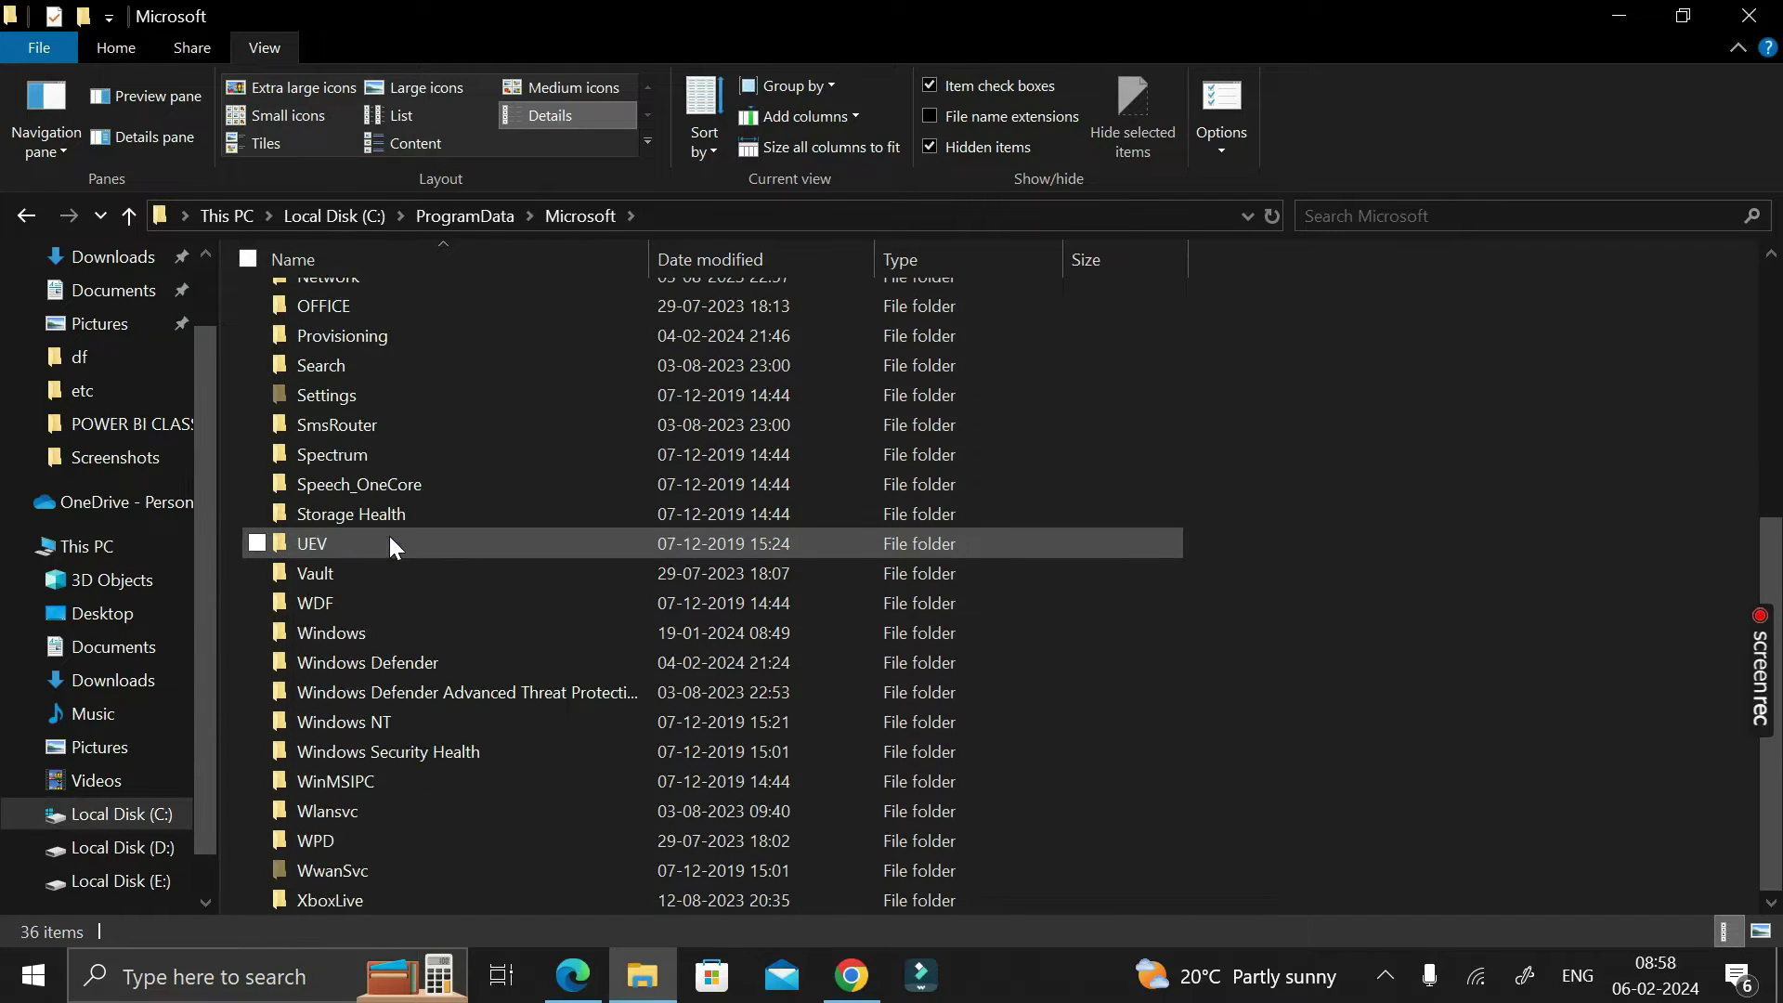
pyautogui.click(360, 665)
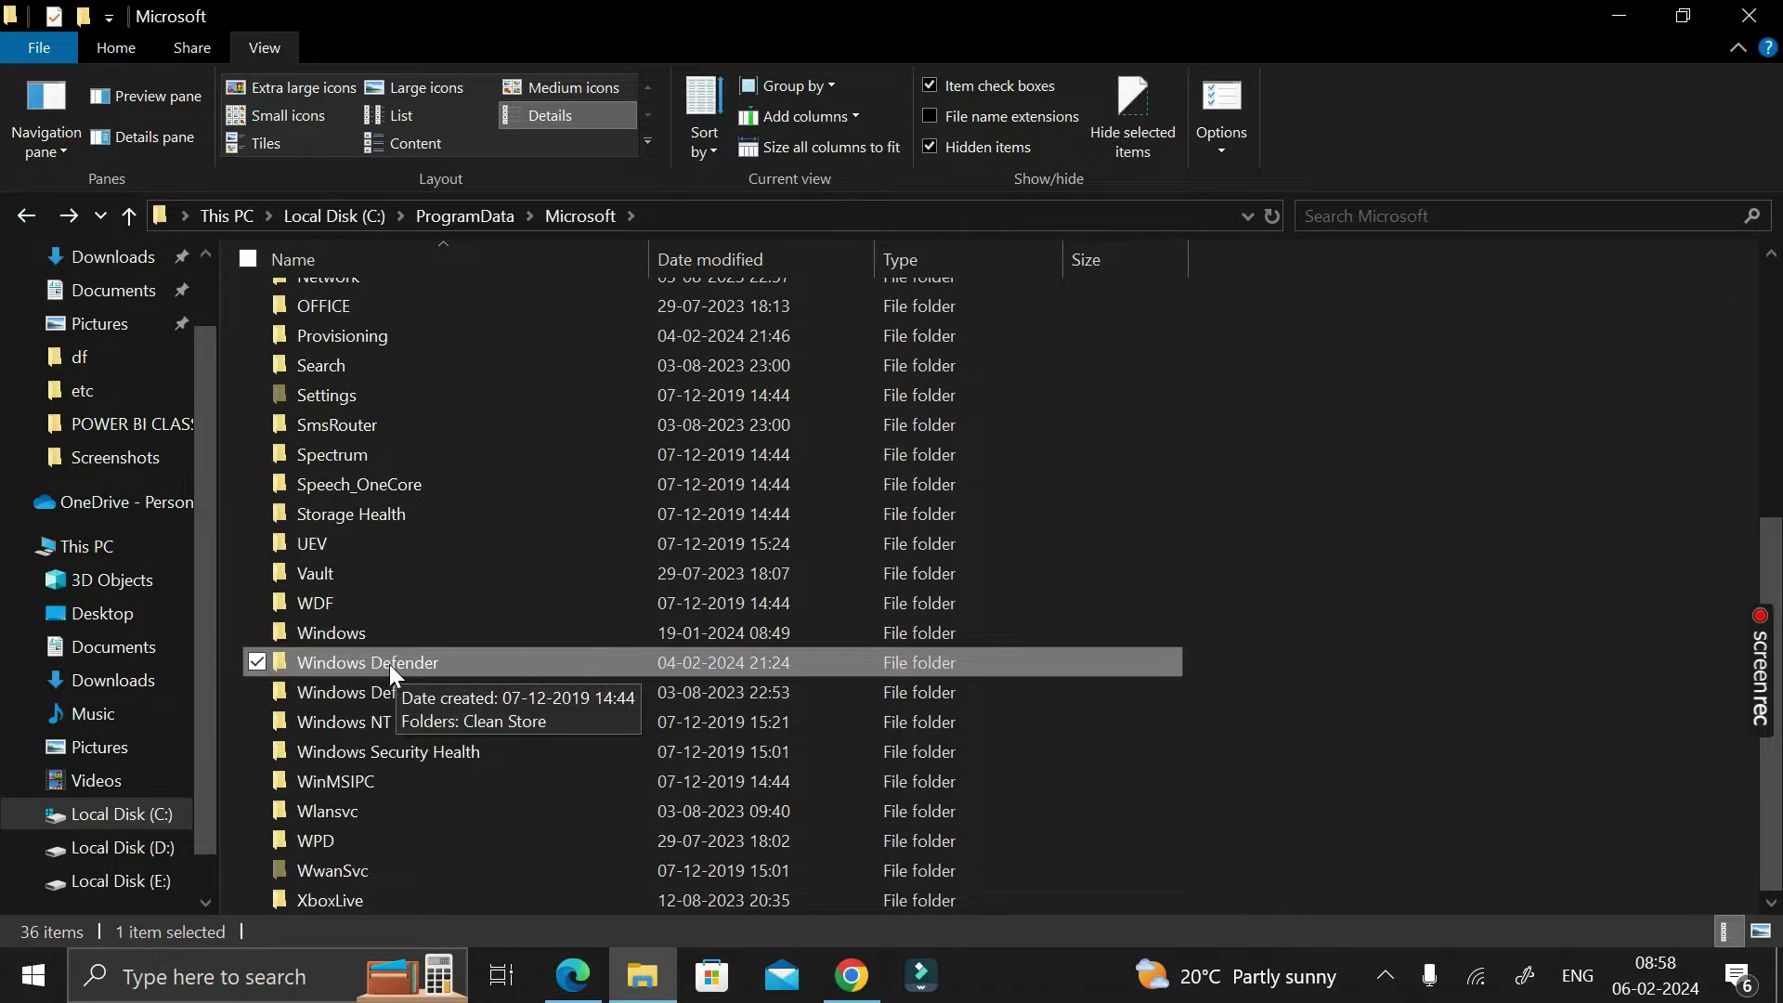
pyautogui.doubleClick(397, 665)
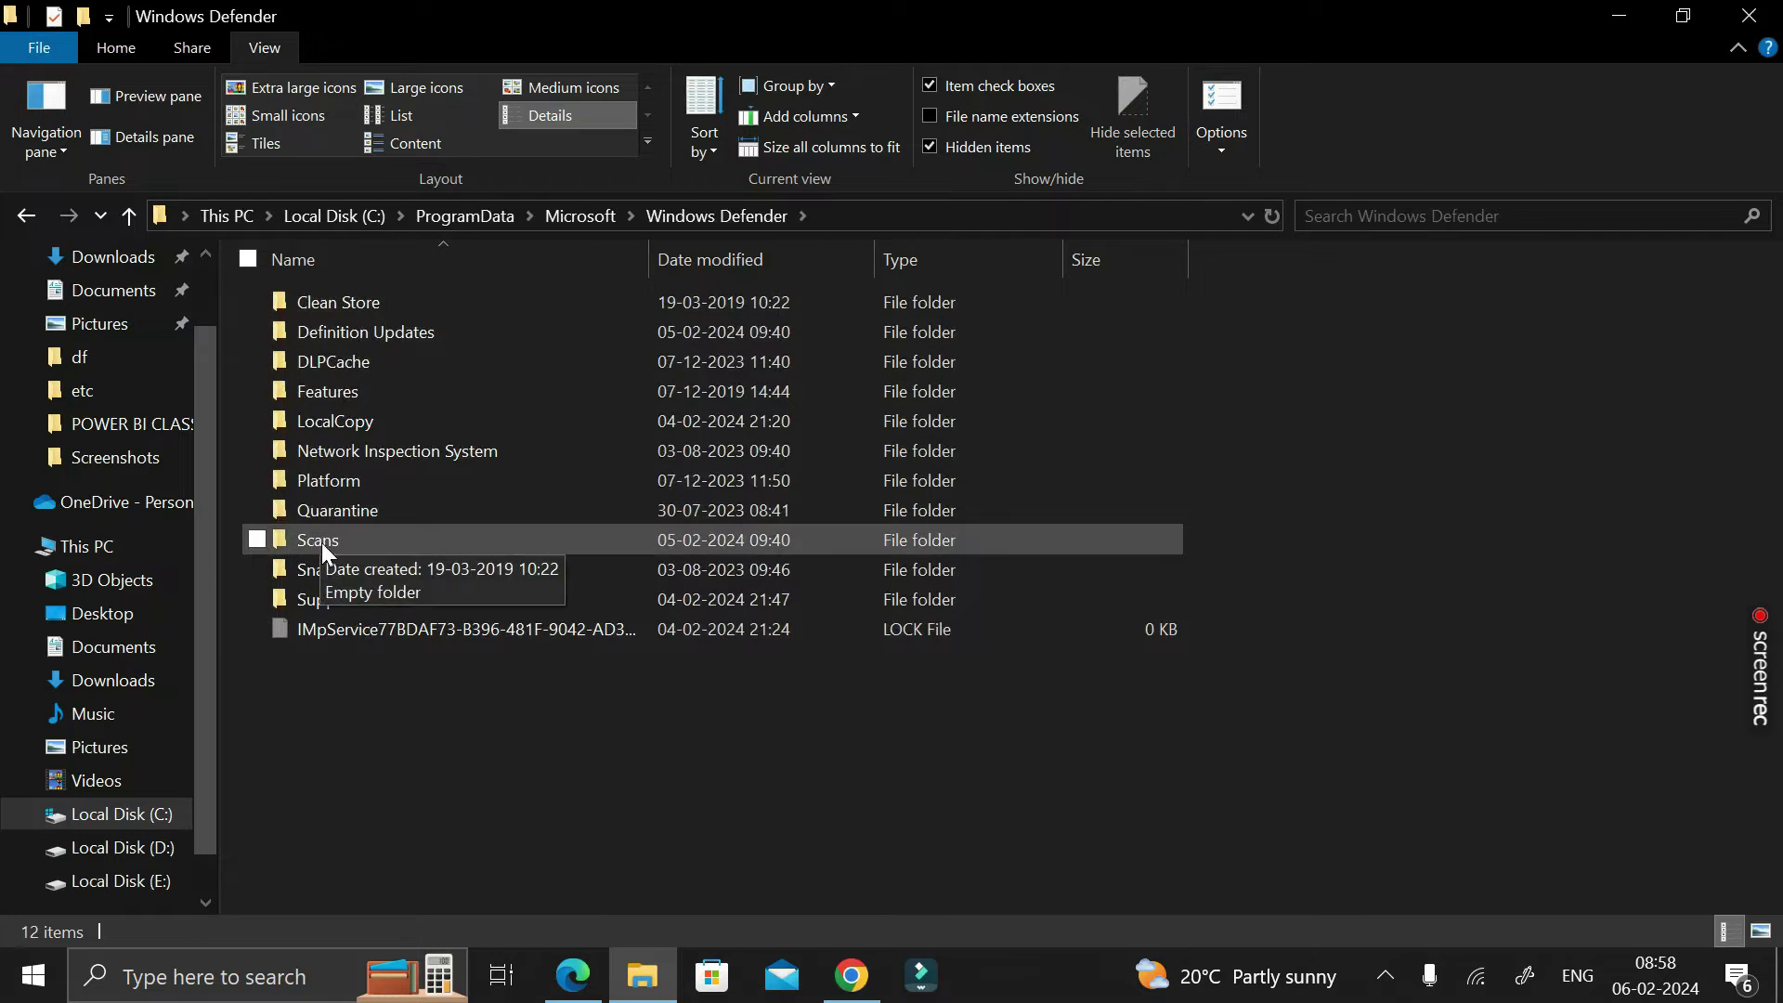
# - Try to open the Scans folder, then dismiss the access permission prompt
pyautogui.doubleClick(358, 540)
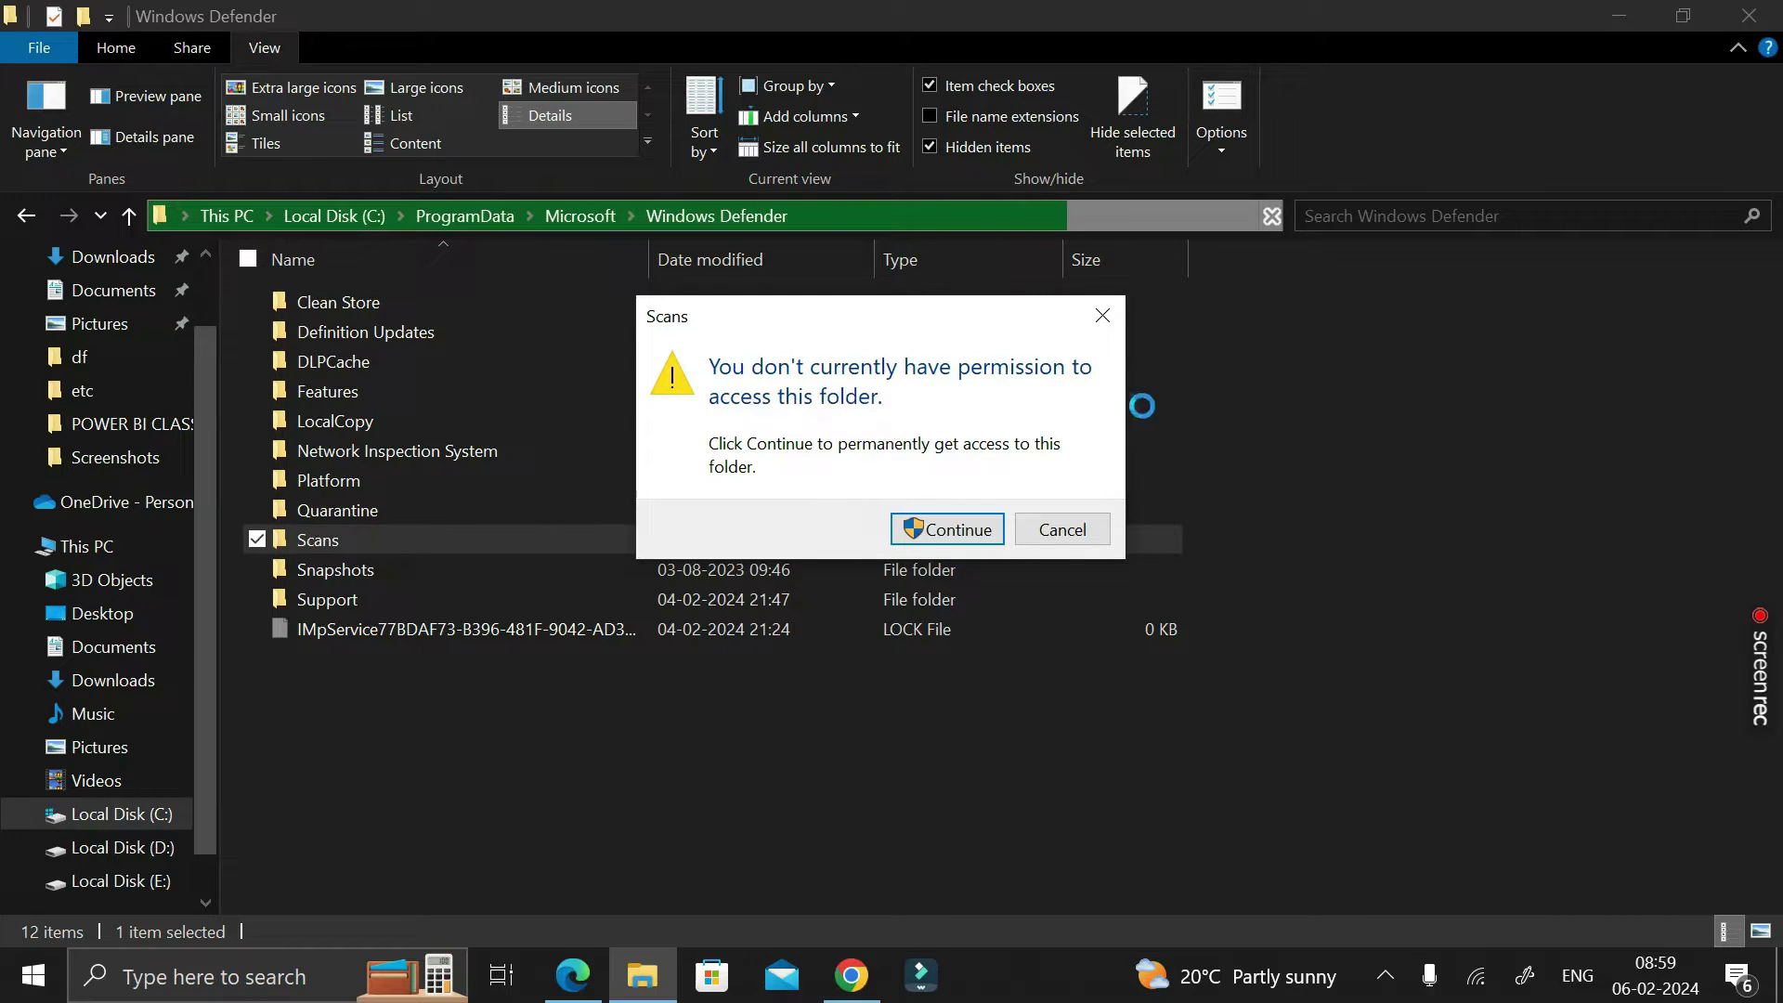
pyautogui.click(1101, 320)
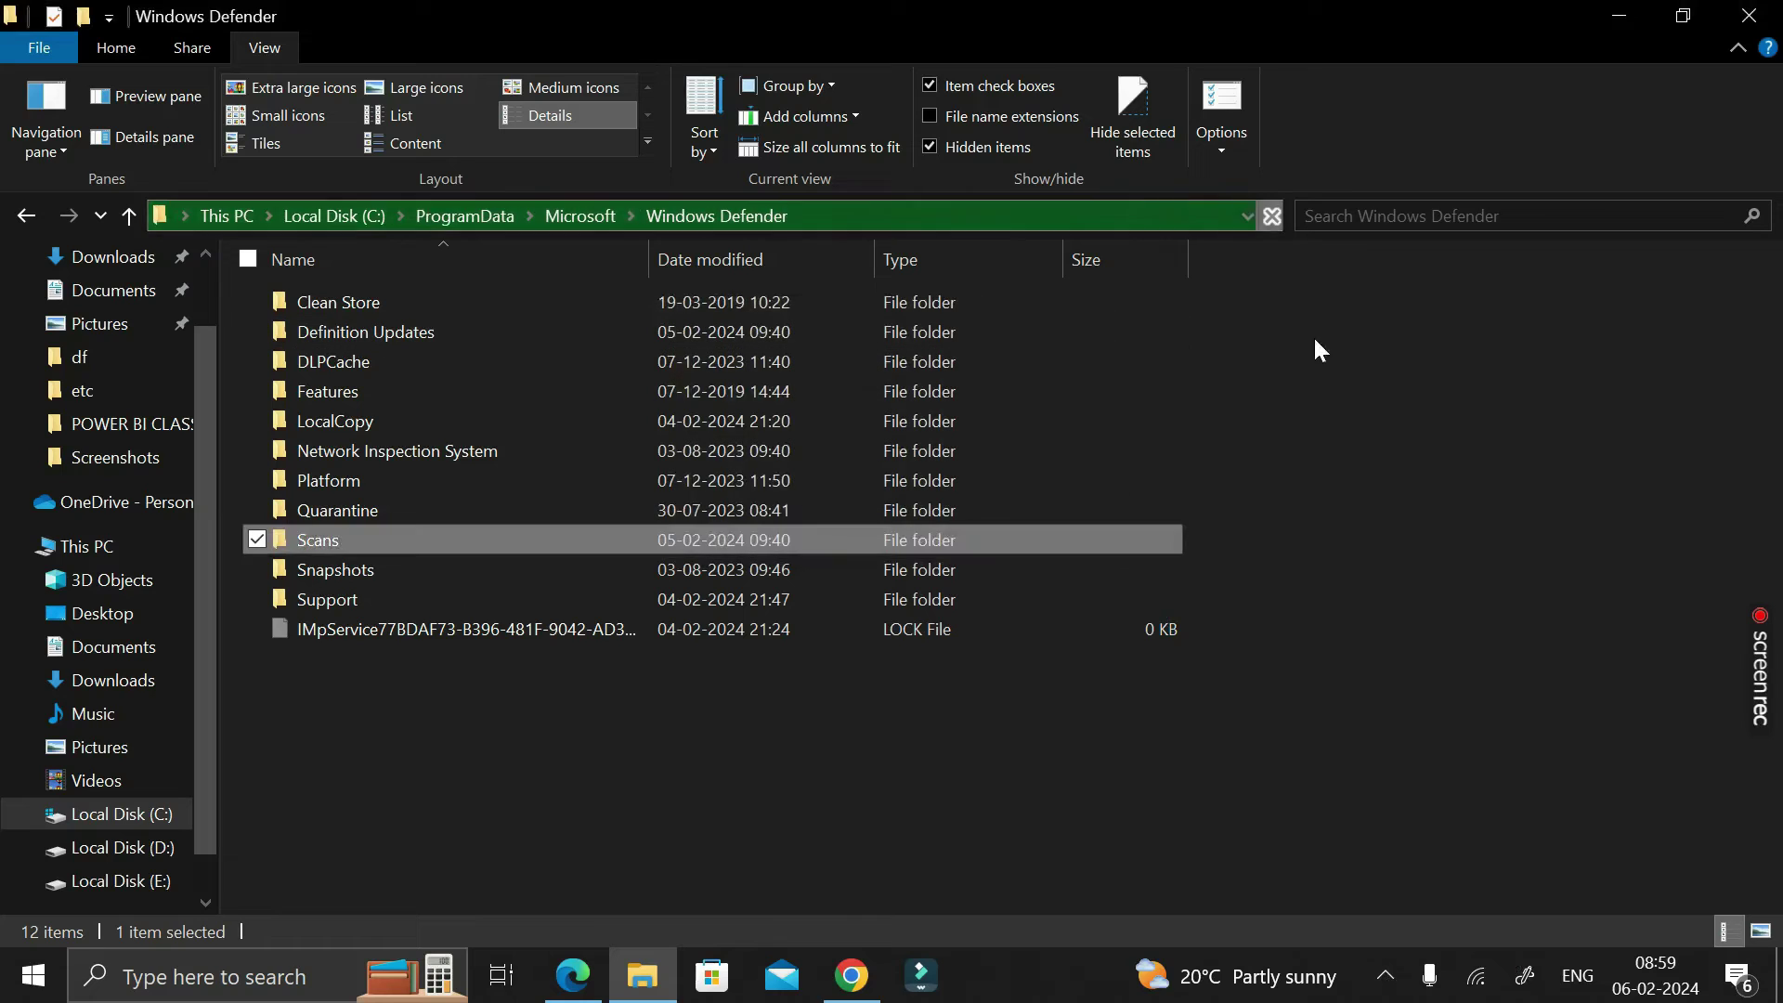
# - Close the Windows Defender folder window and refresh the desktop
pyautogui.click(1749, 15)
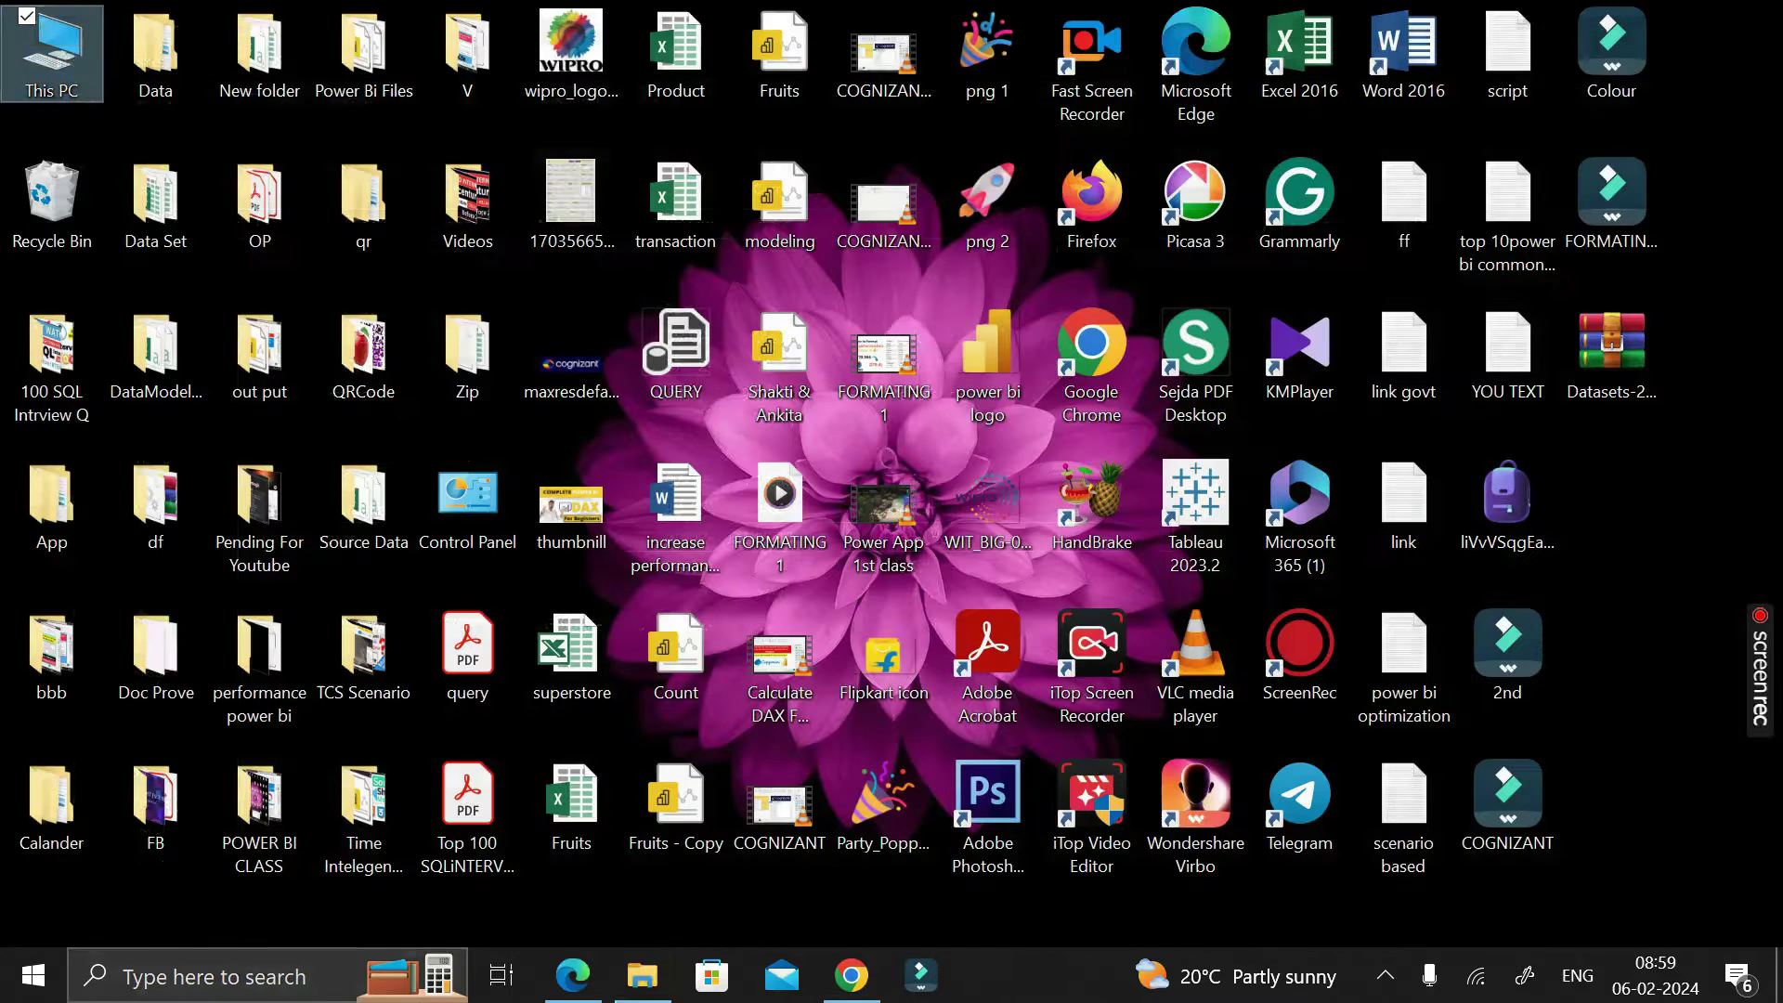
pyautogui.rightClick(1749, 15)
pyautogui.click(1762, 82)
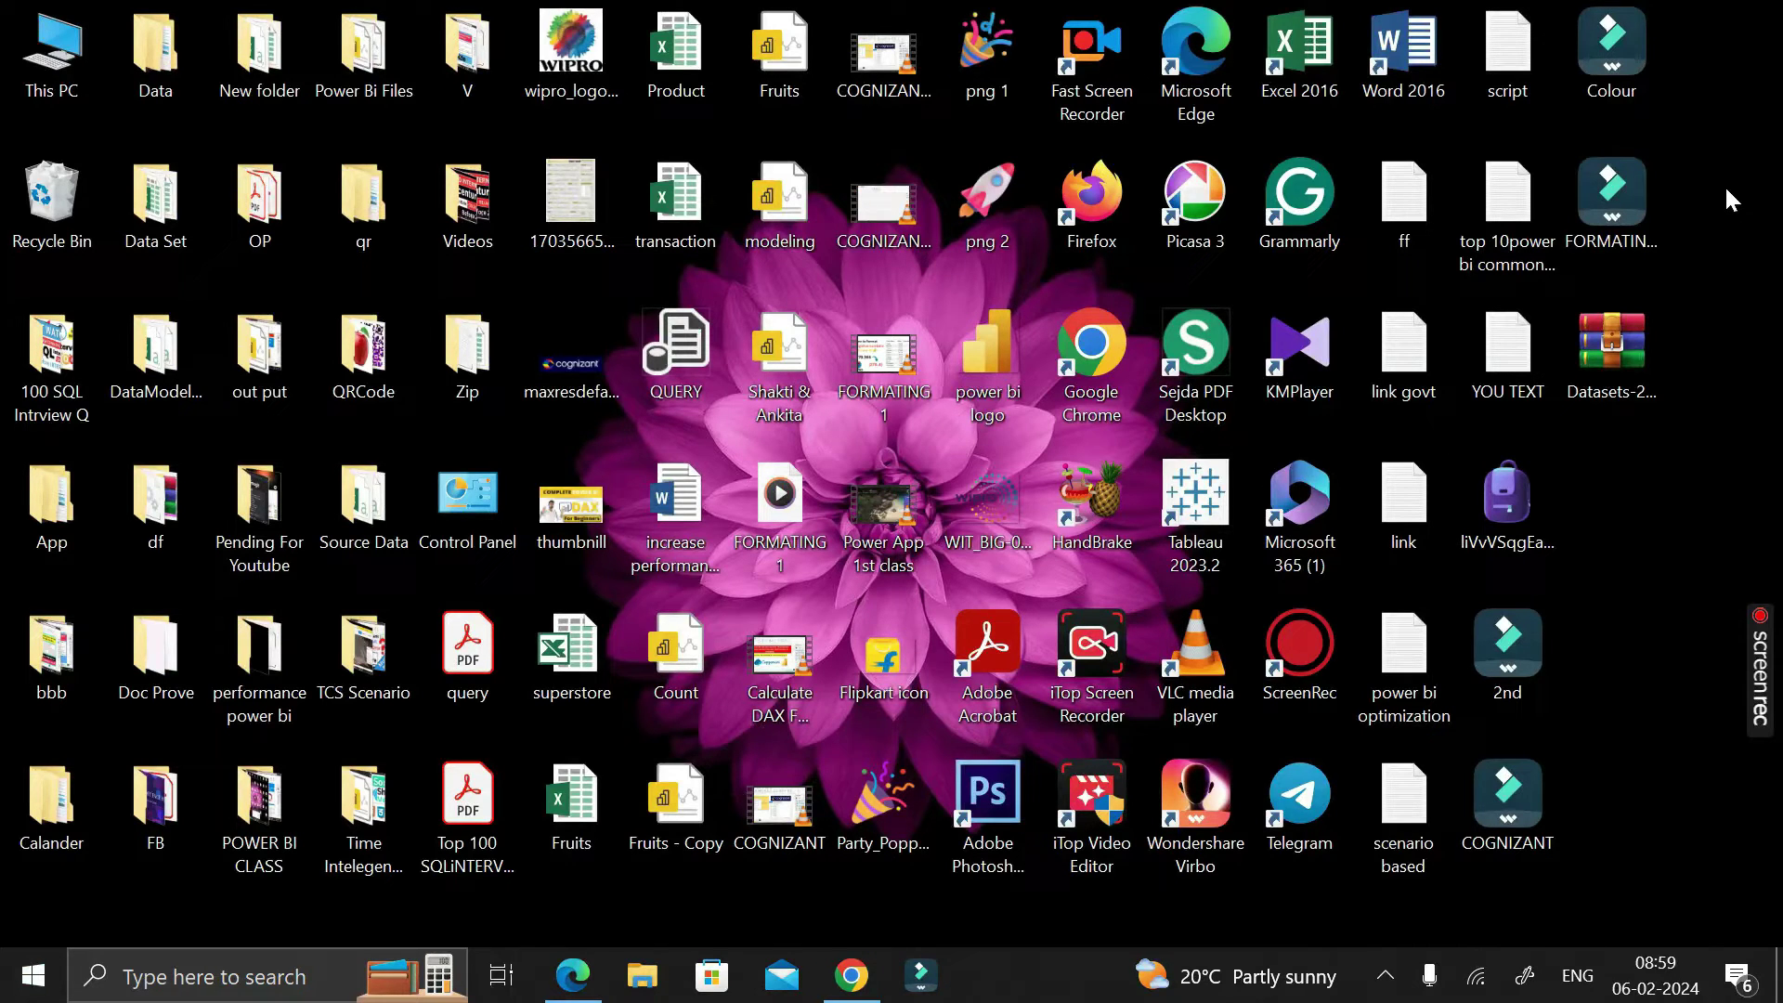
# - Run gpedit.msc from the Win+R Run dialog
pyautogui.press('super+r')
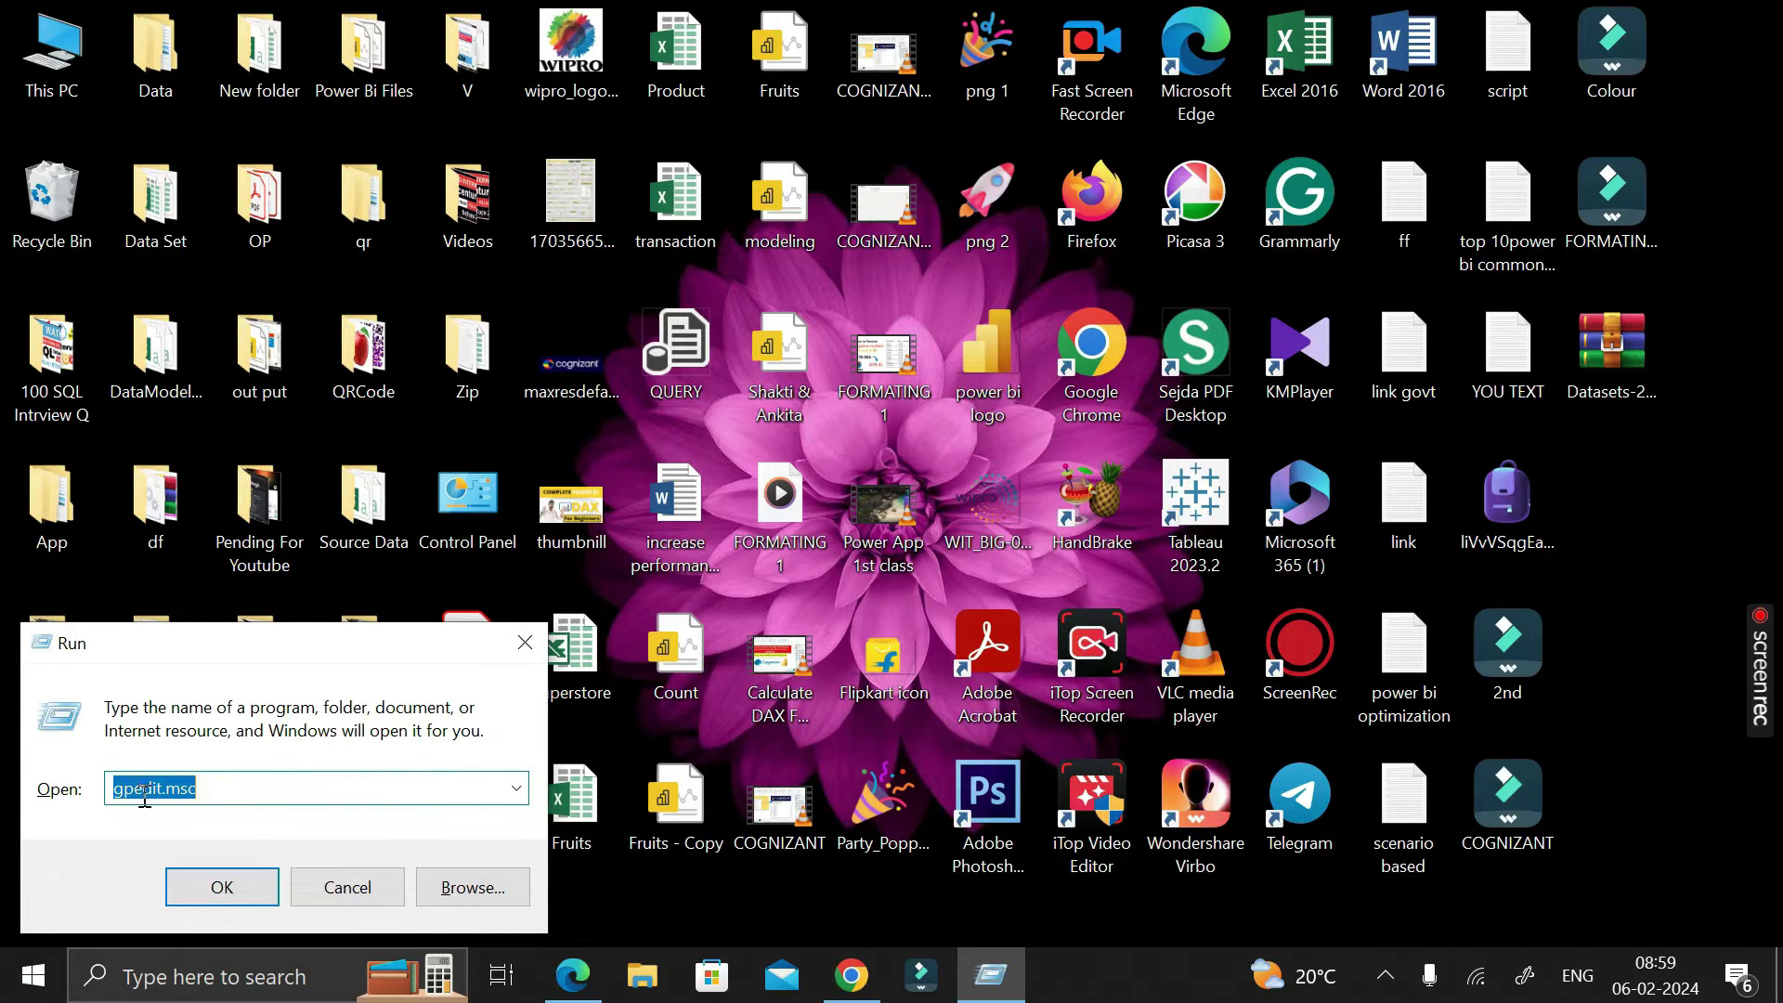
pyautogui.click(213, 795)
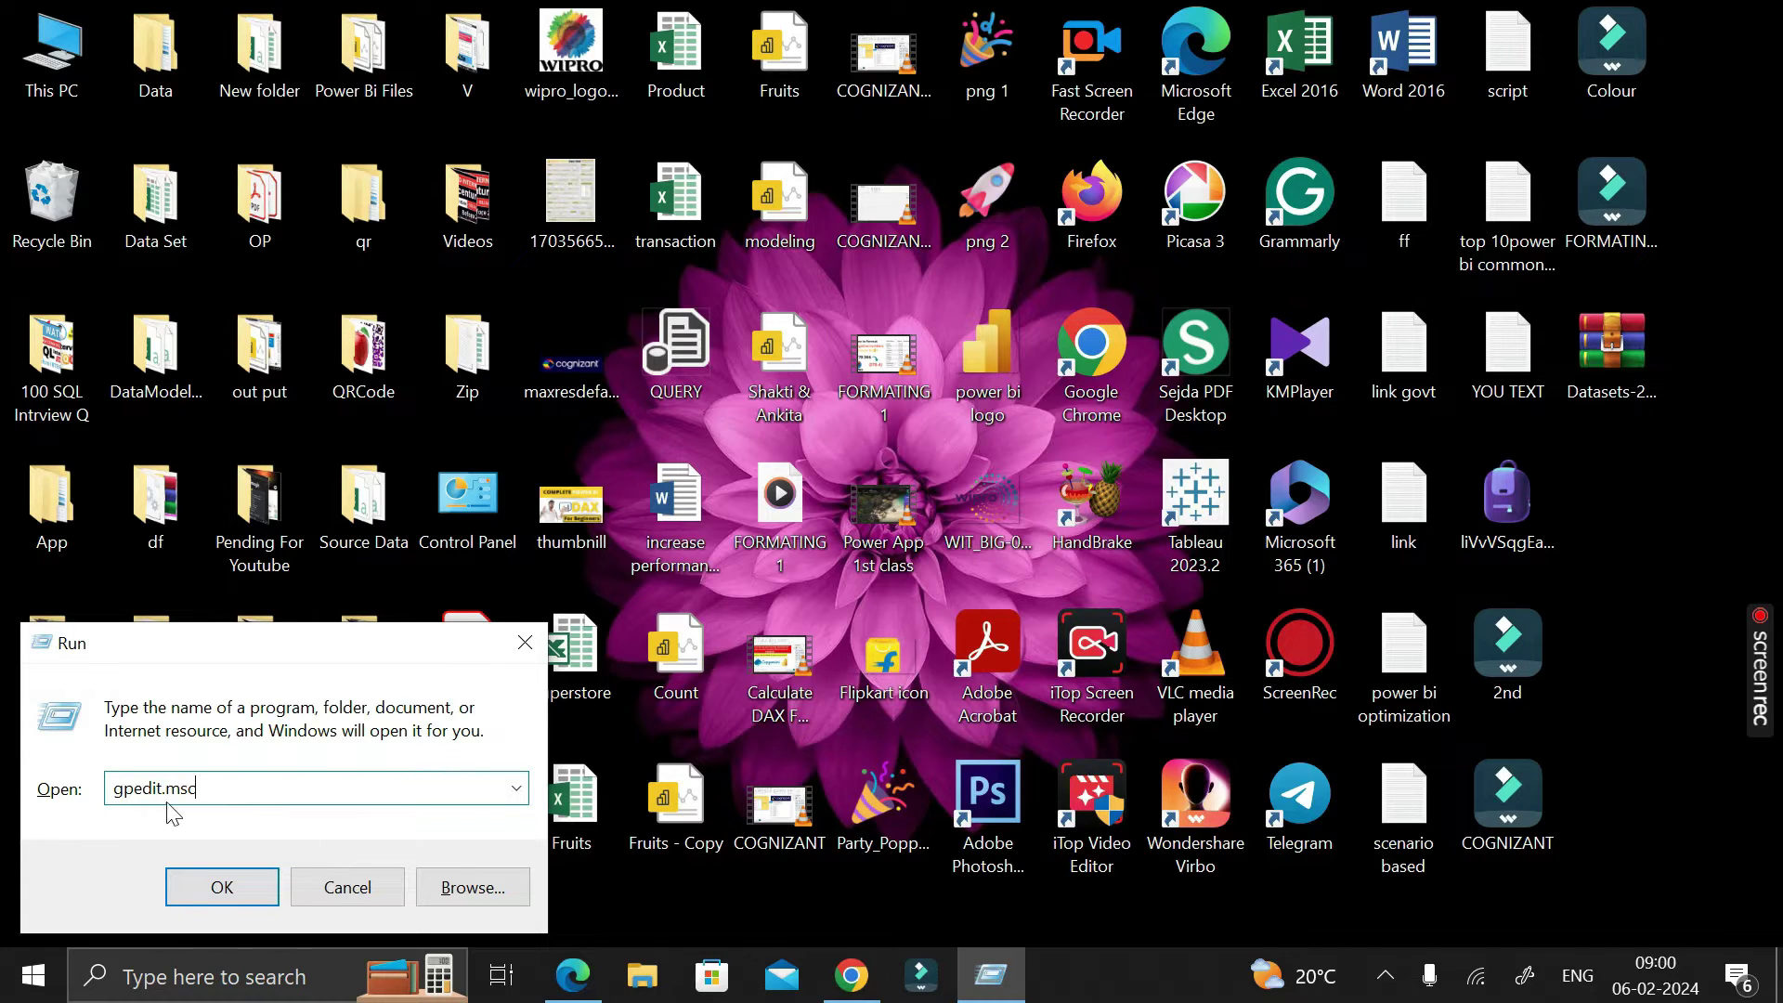
pyautogui.click(223, 887)
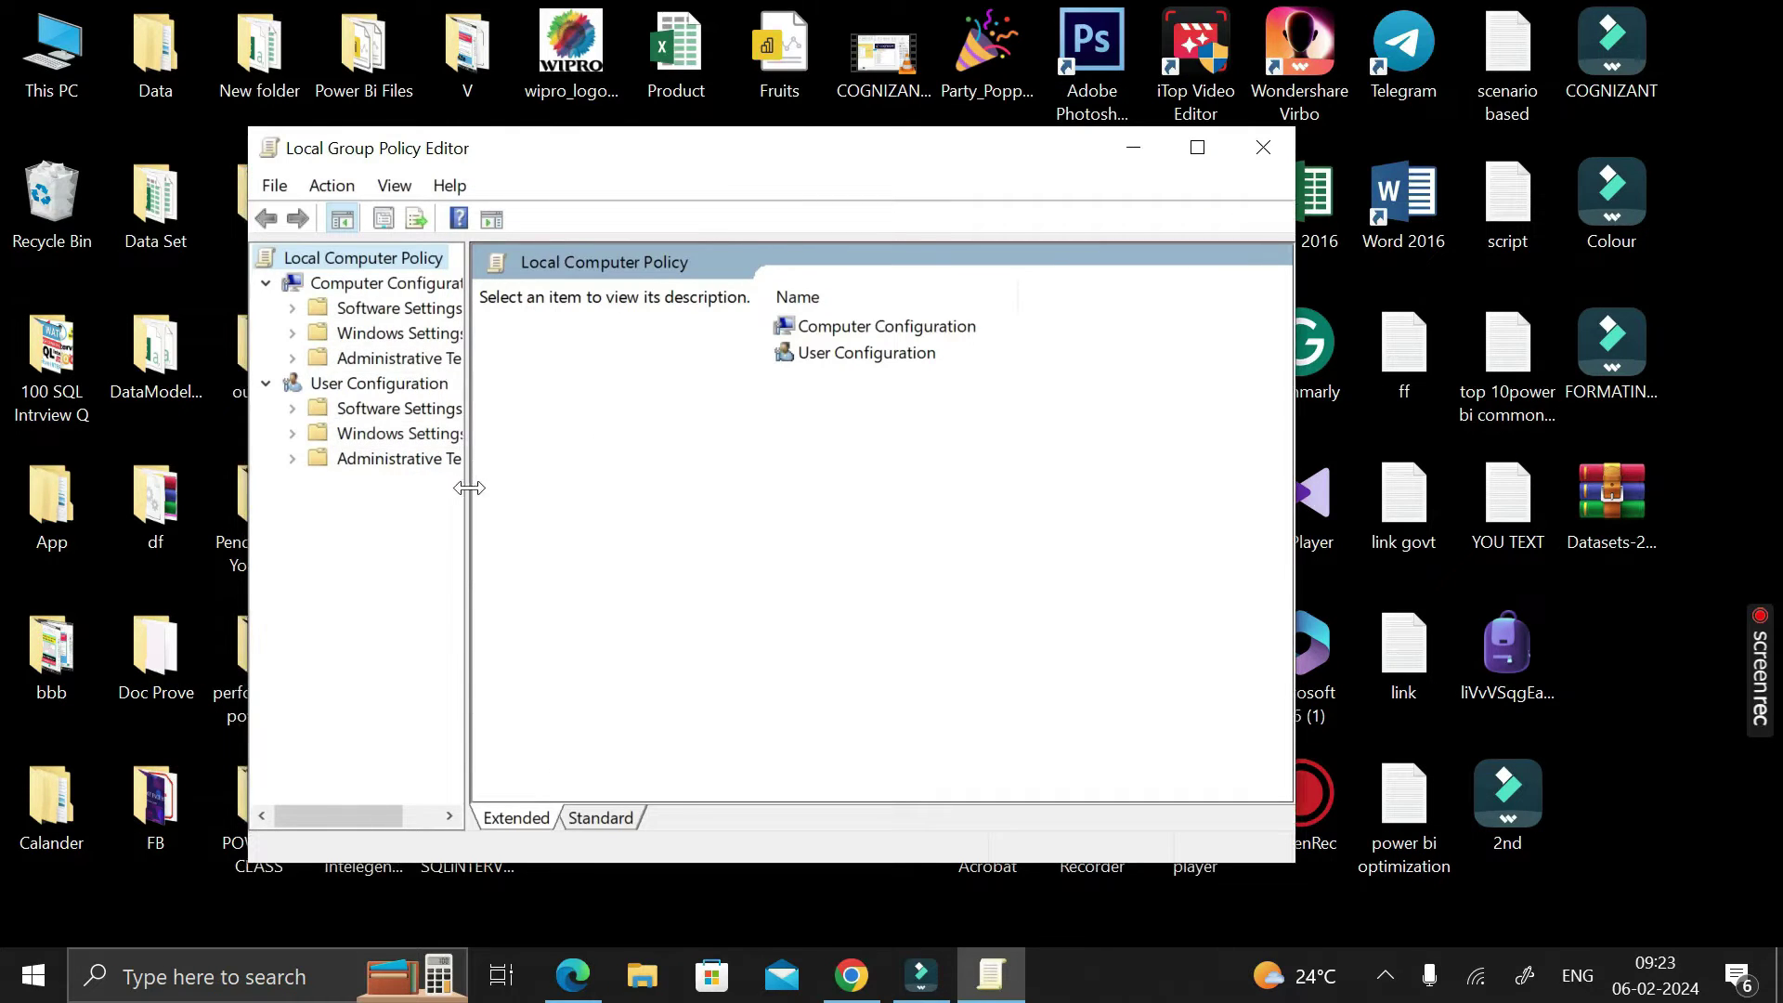
# - Expand Windows Settings > Security Settings > Local Policies and list Security Options down to the UAC policies
pyautogui.moveTo(469, 488); pyautogui.dragTo(543, 499)
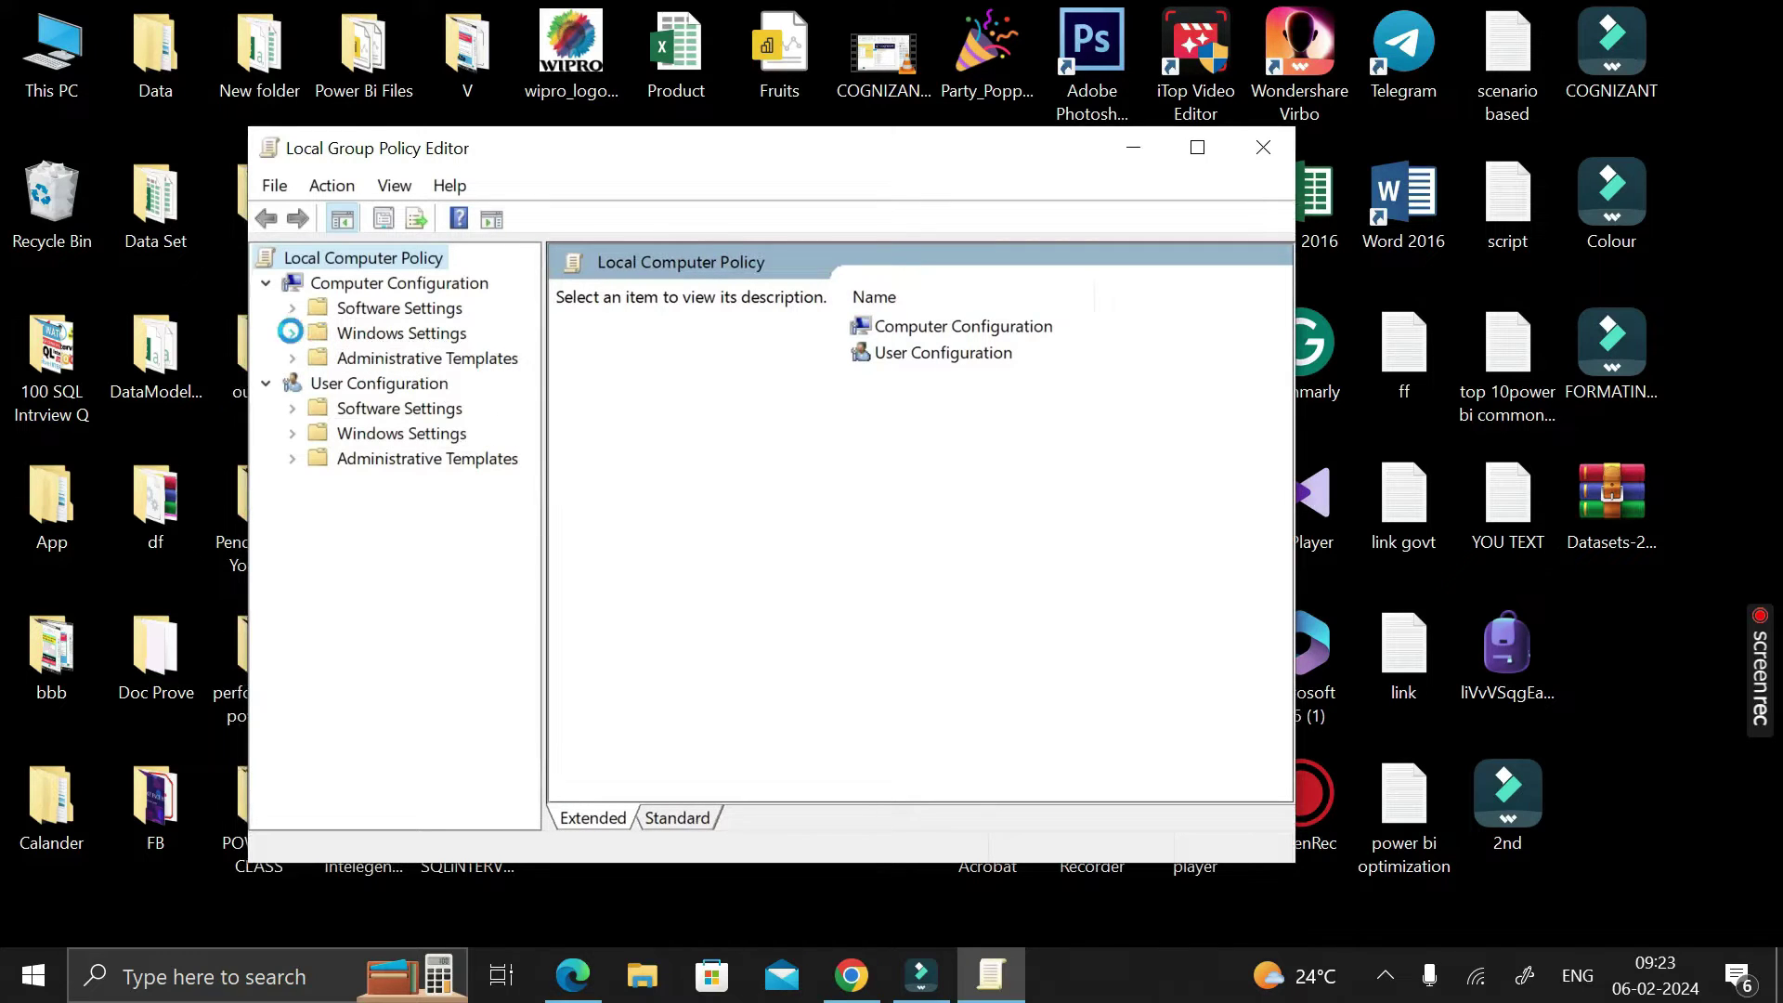
pyautogui.click(293, 335)
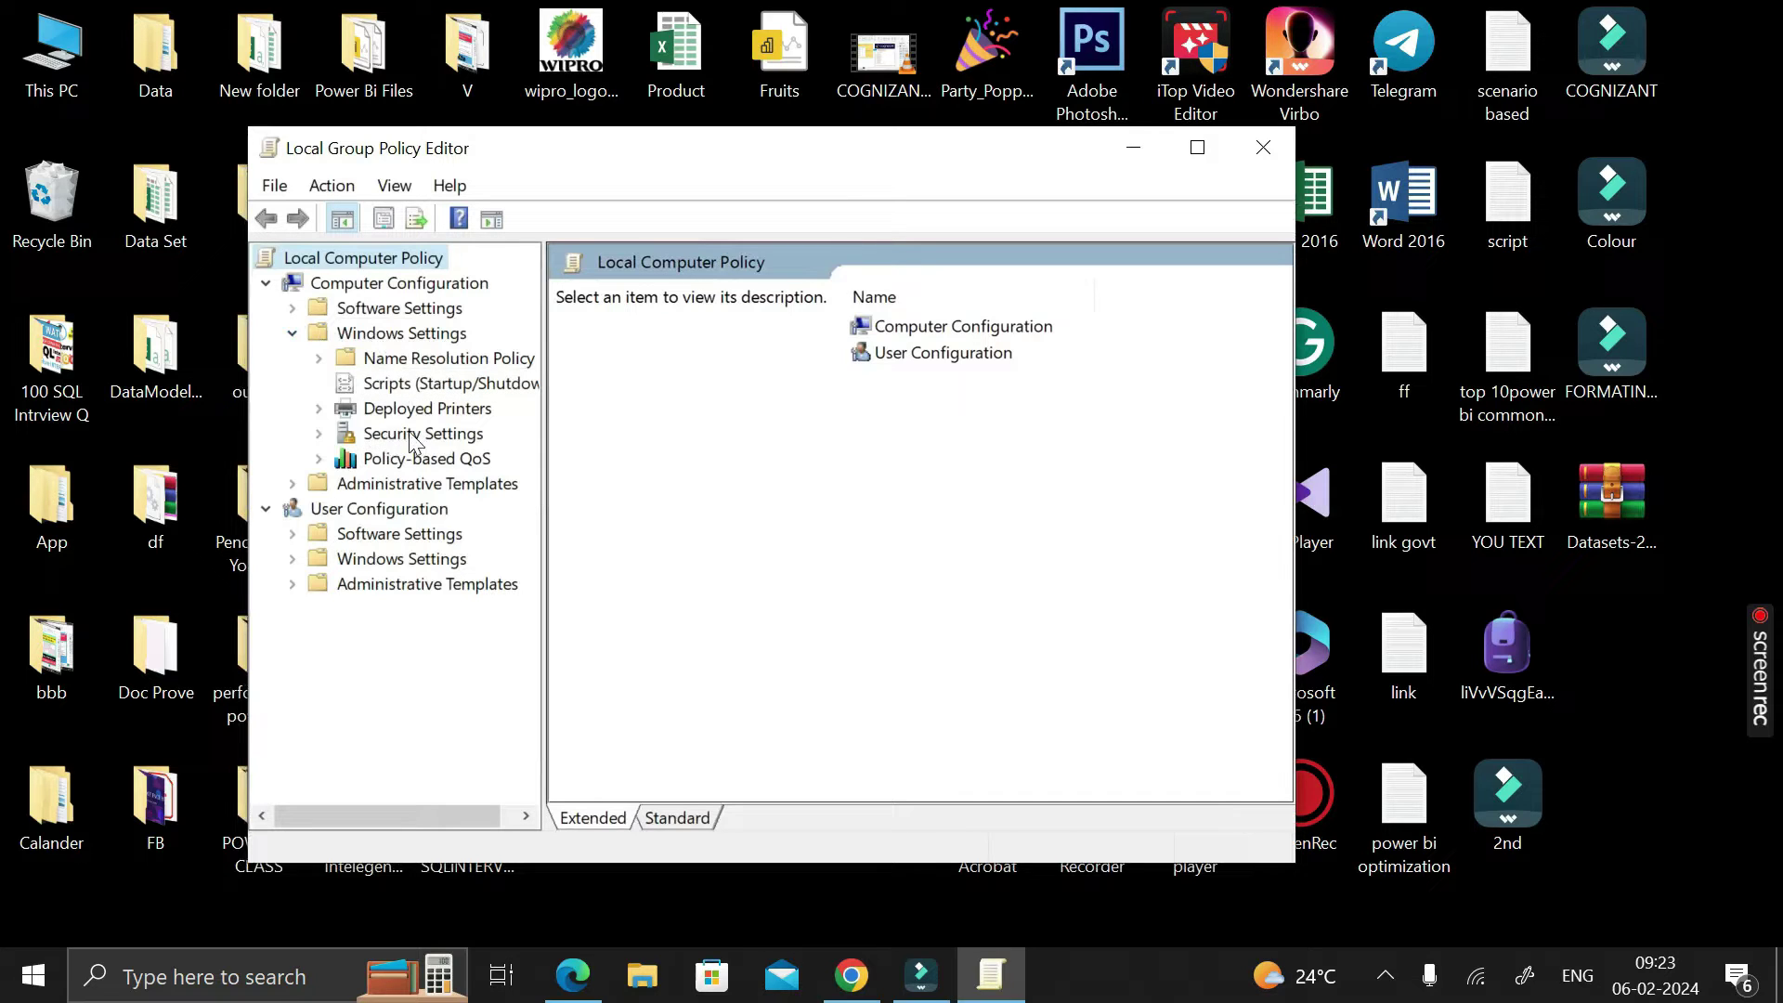
pyautogui.click(320, 435)
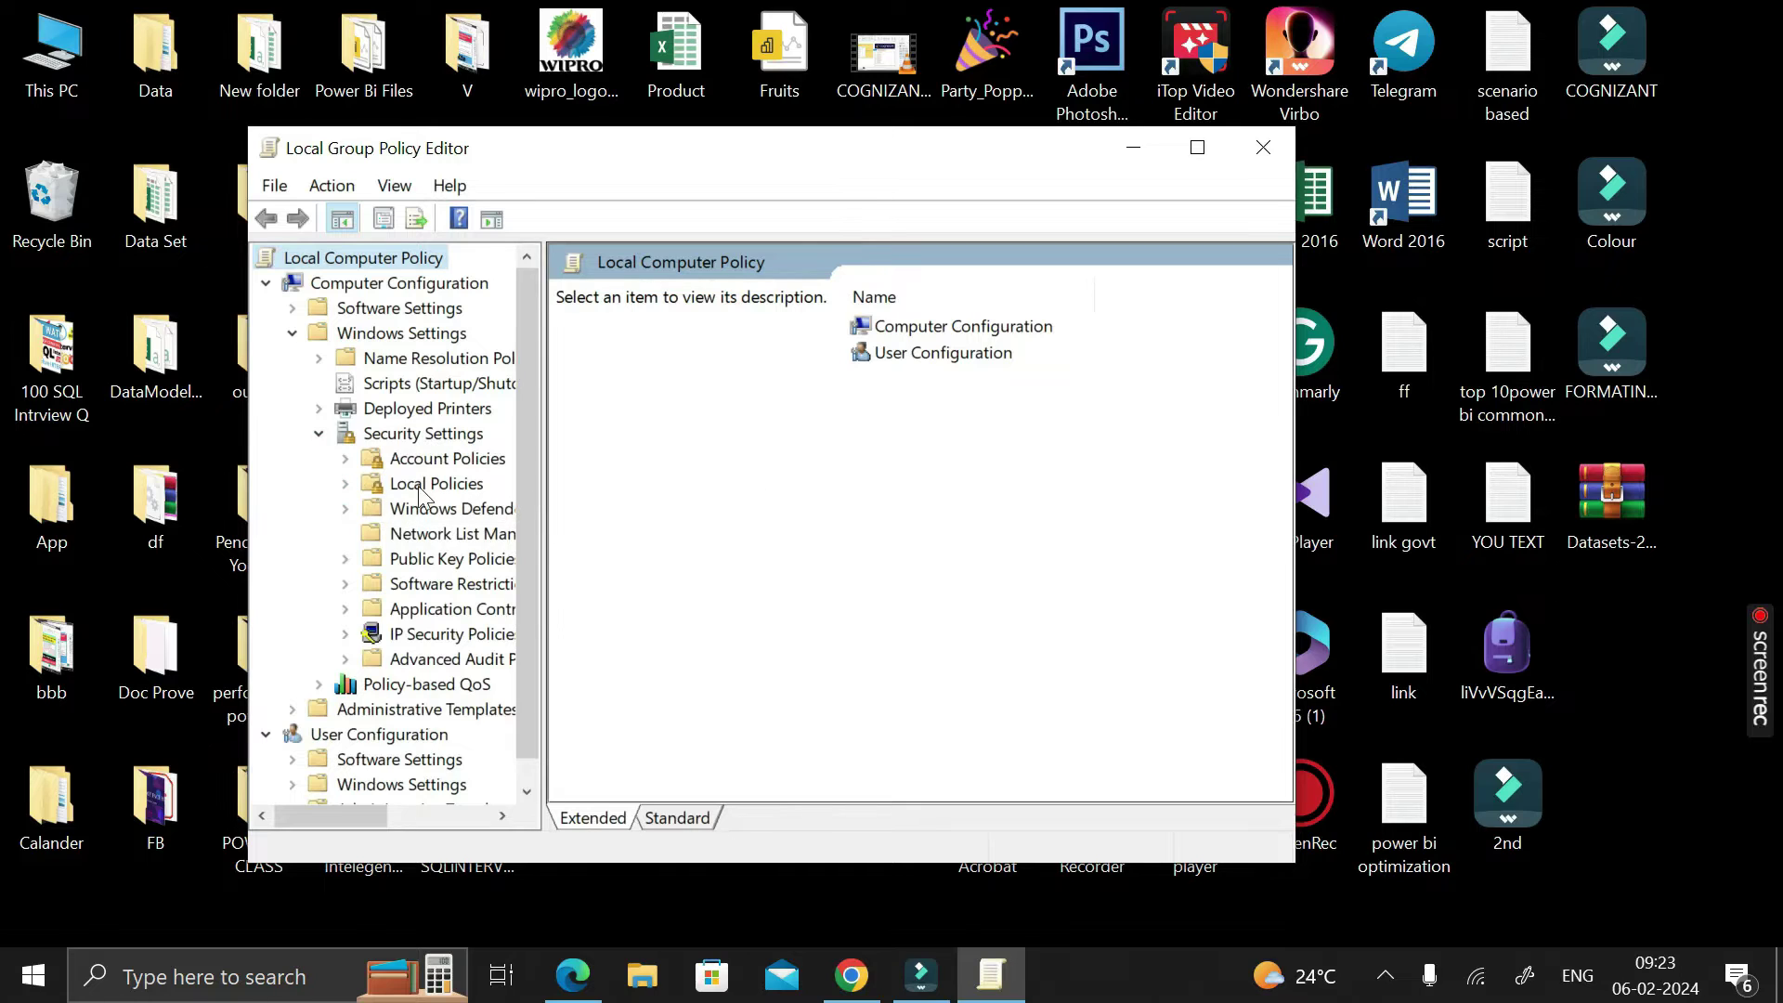
pyautogui.click(345, 484)
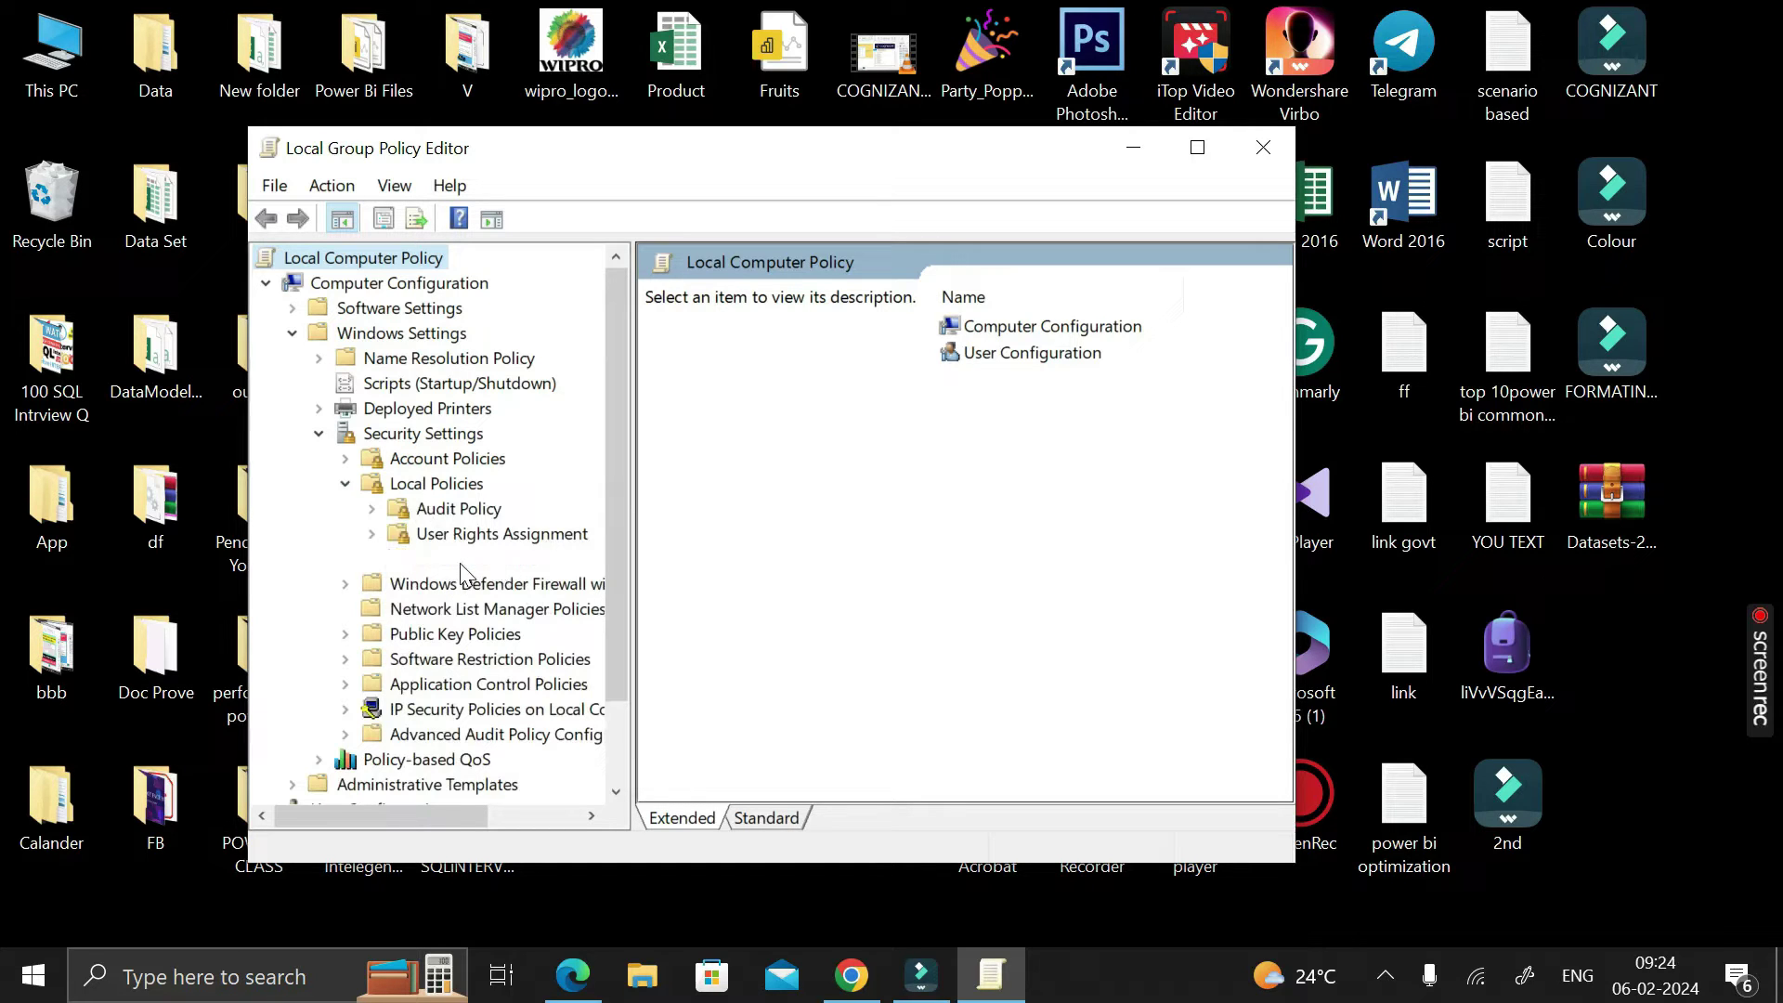
pyautogui.click(469, 560)
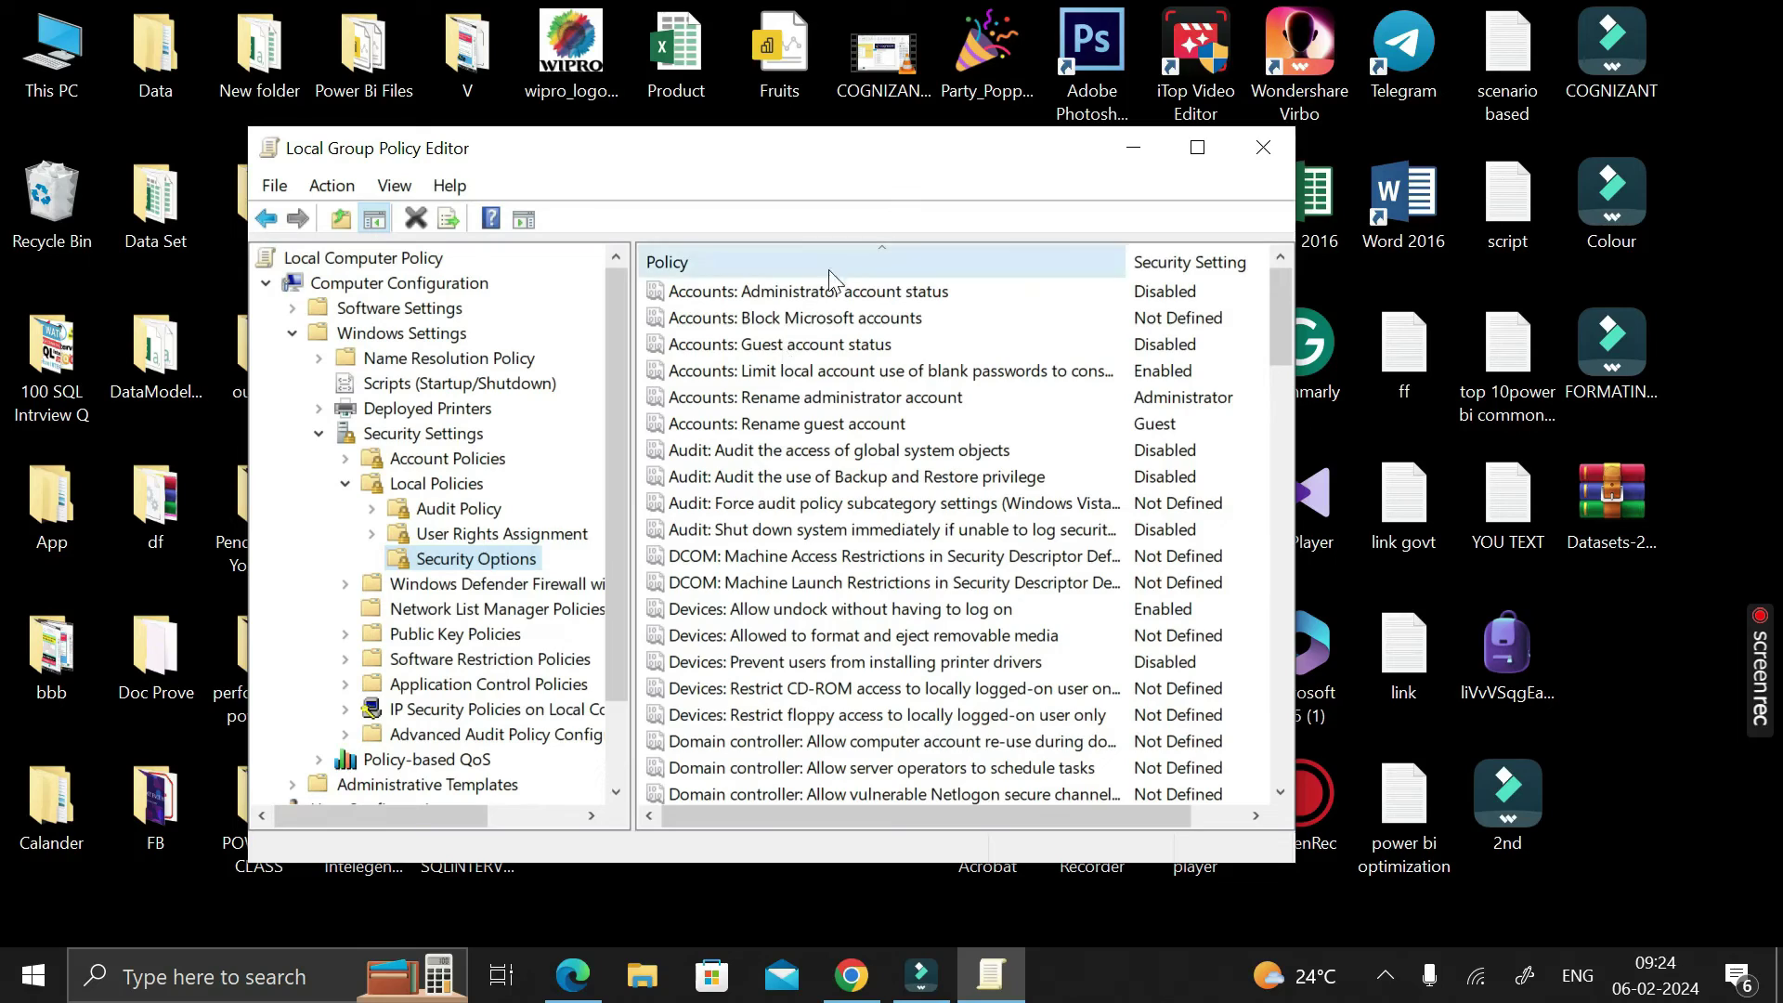
pyautogui.scroll(-5, 826, 455)
pyautogui.scroll(5, 829, 462)
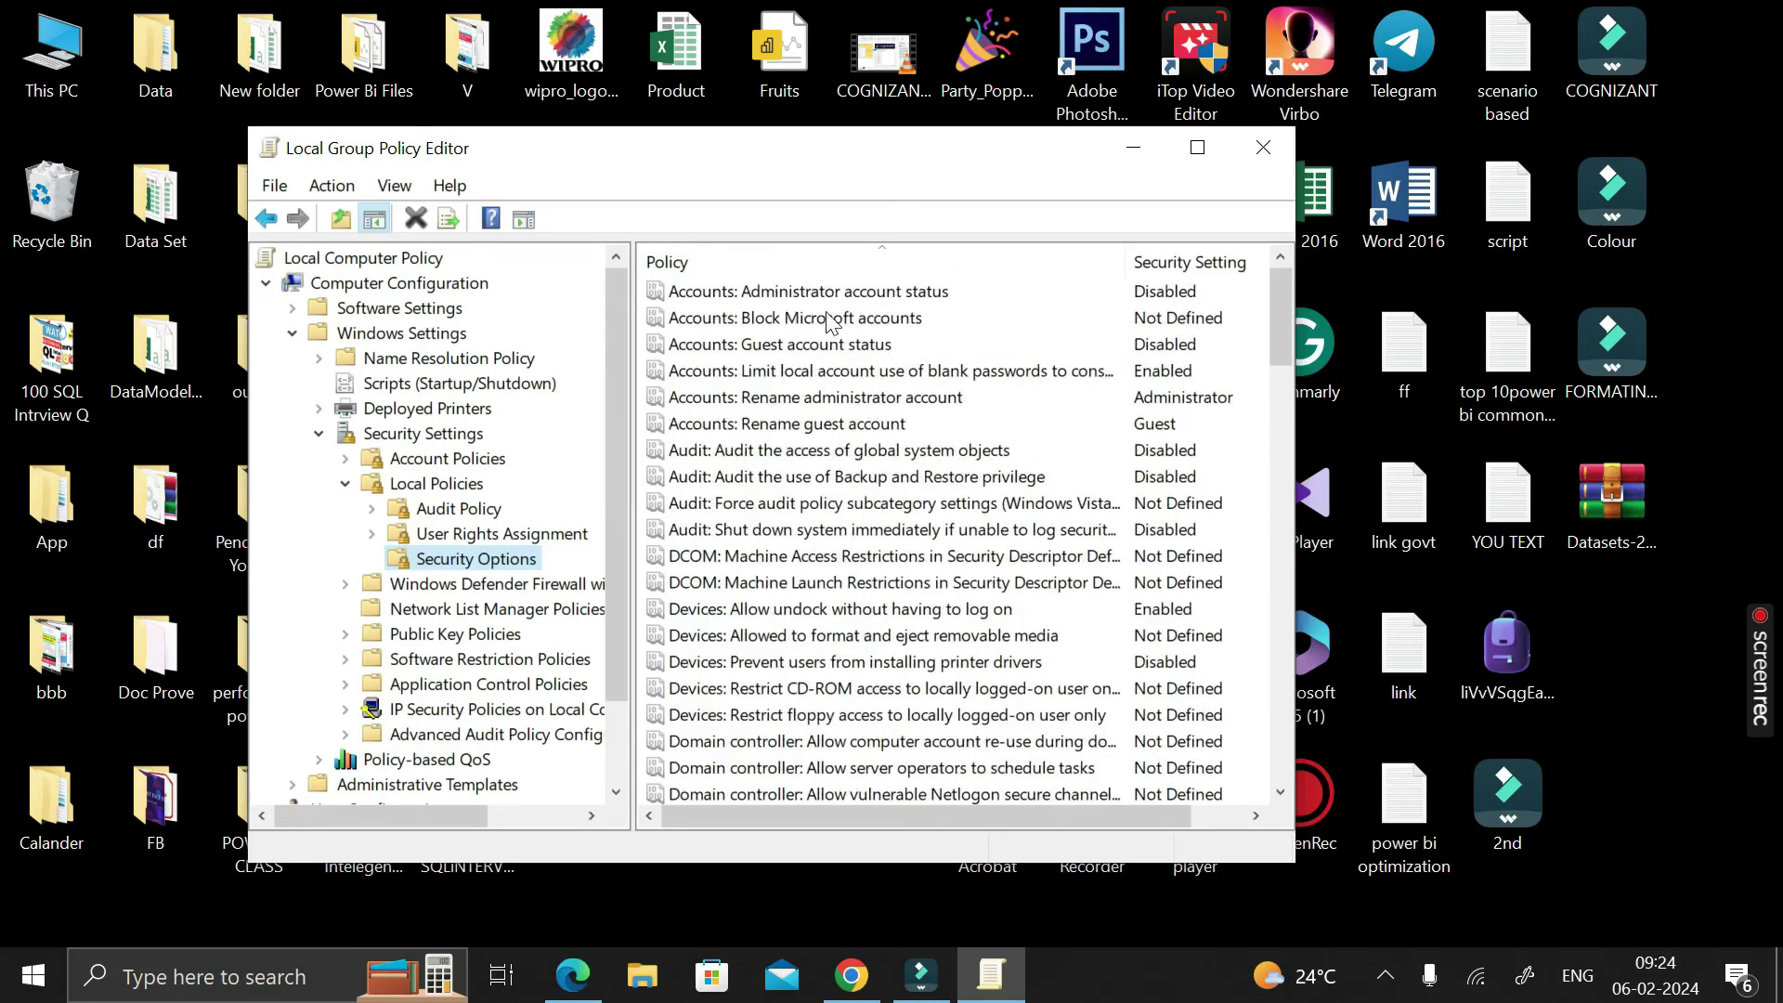
pyautogui.scroll(-20, 827, 302)
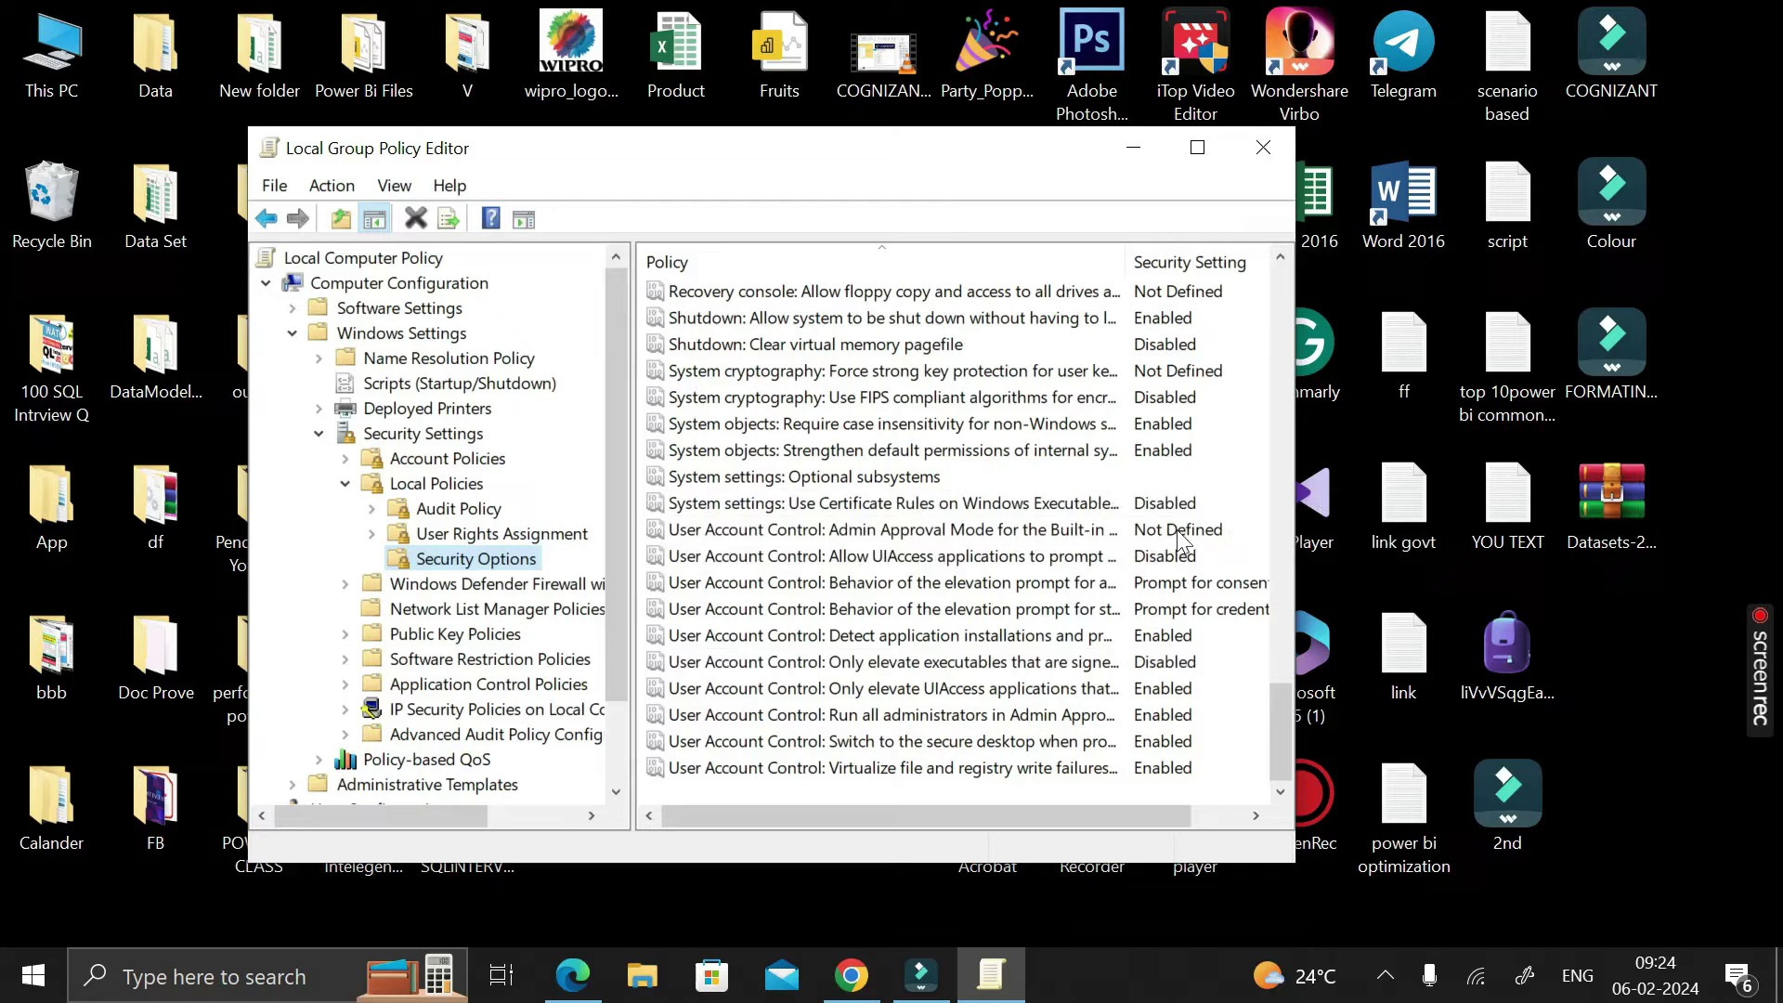
# - Set the UAC Admin Approval Mode policy for the built-in Administrator to Disabled
pyautogui.doubleClick(847, 530)
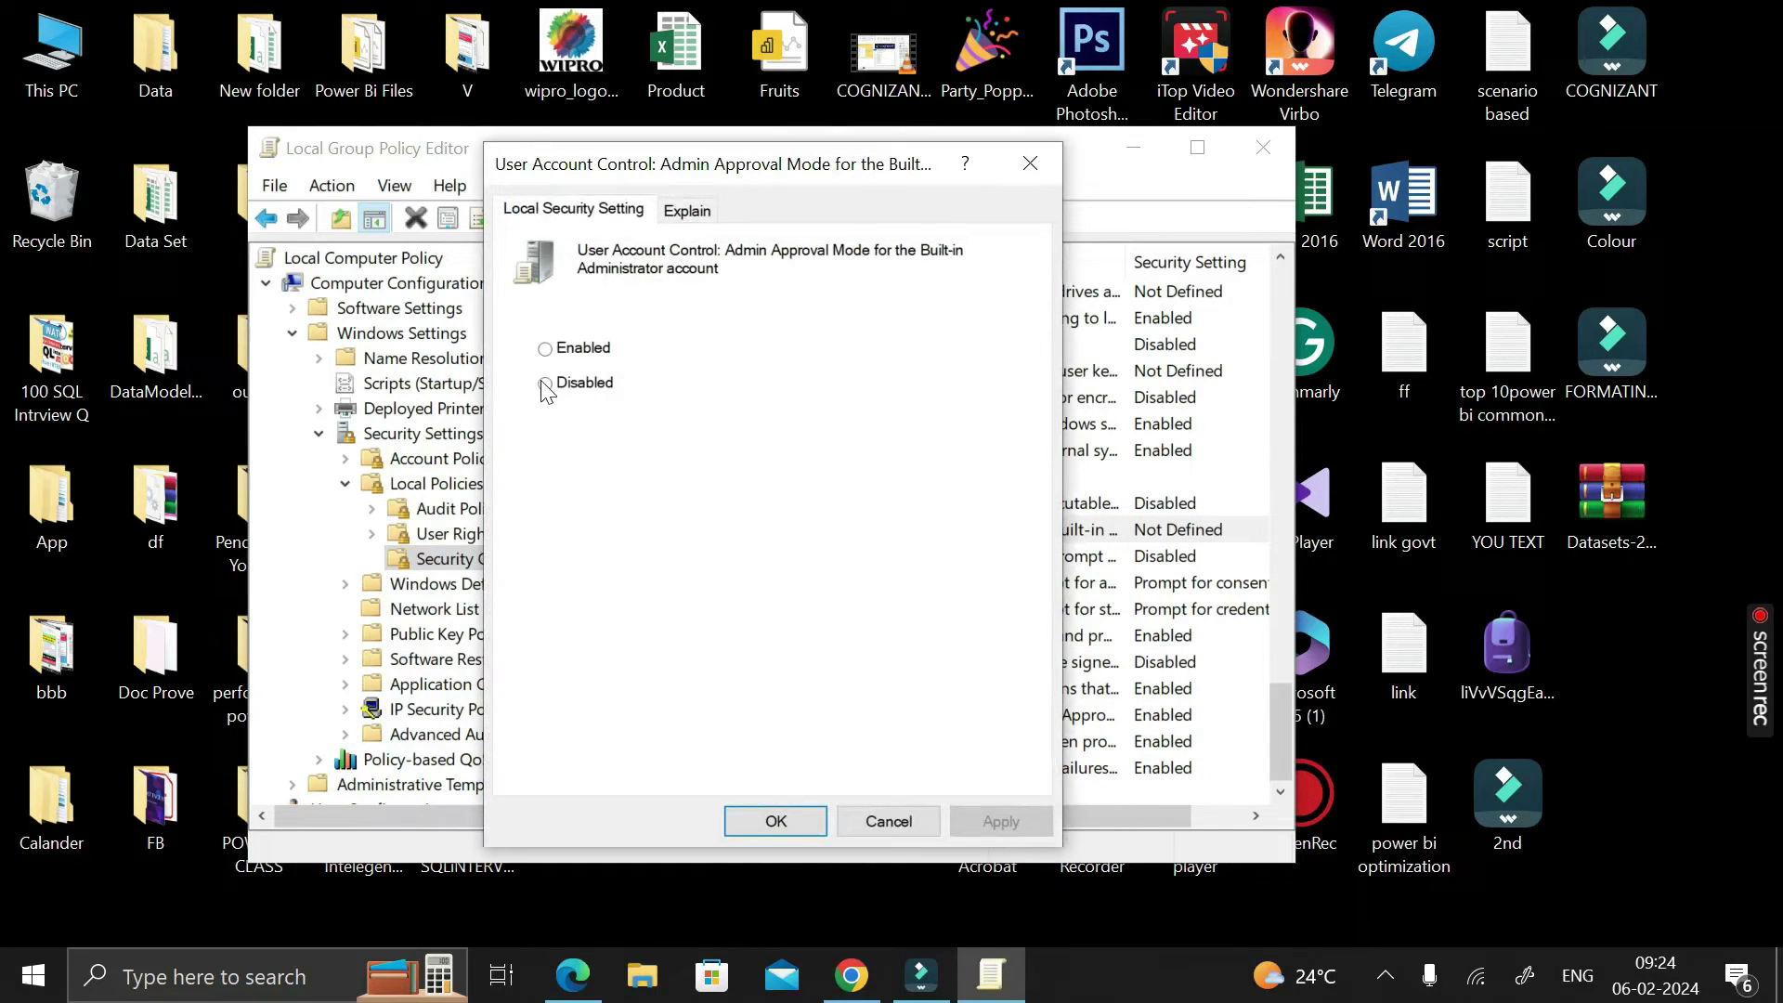
pyautogui.click(546, 384)
pyautogui.click(1005, 823)
pyautogui.click(777, 822)
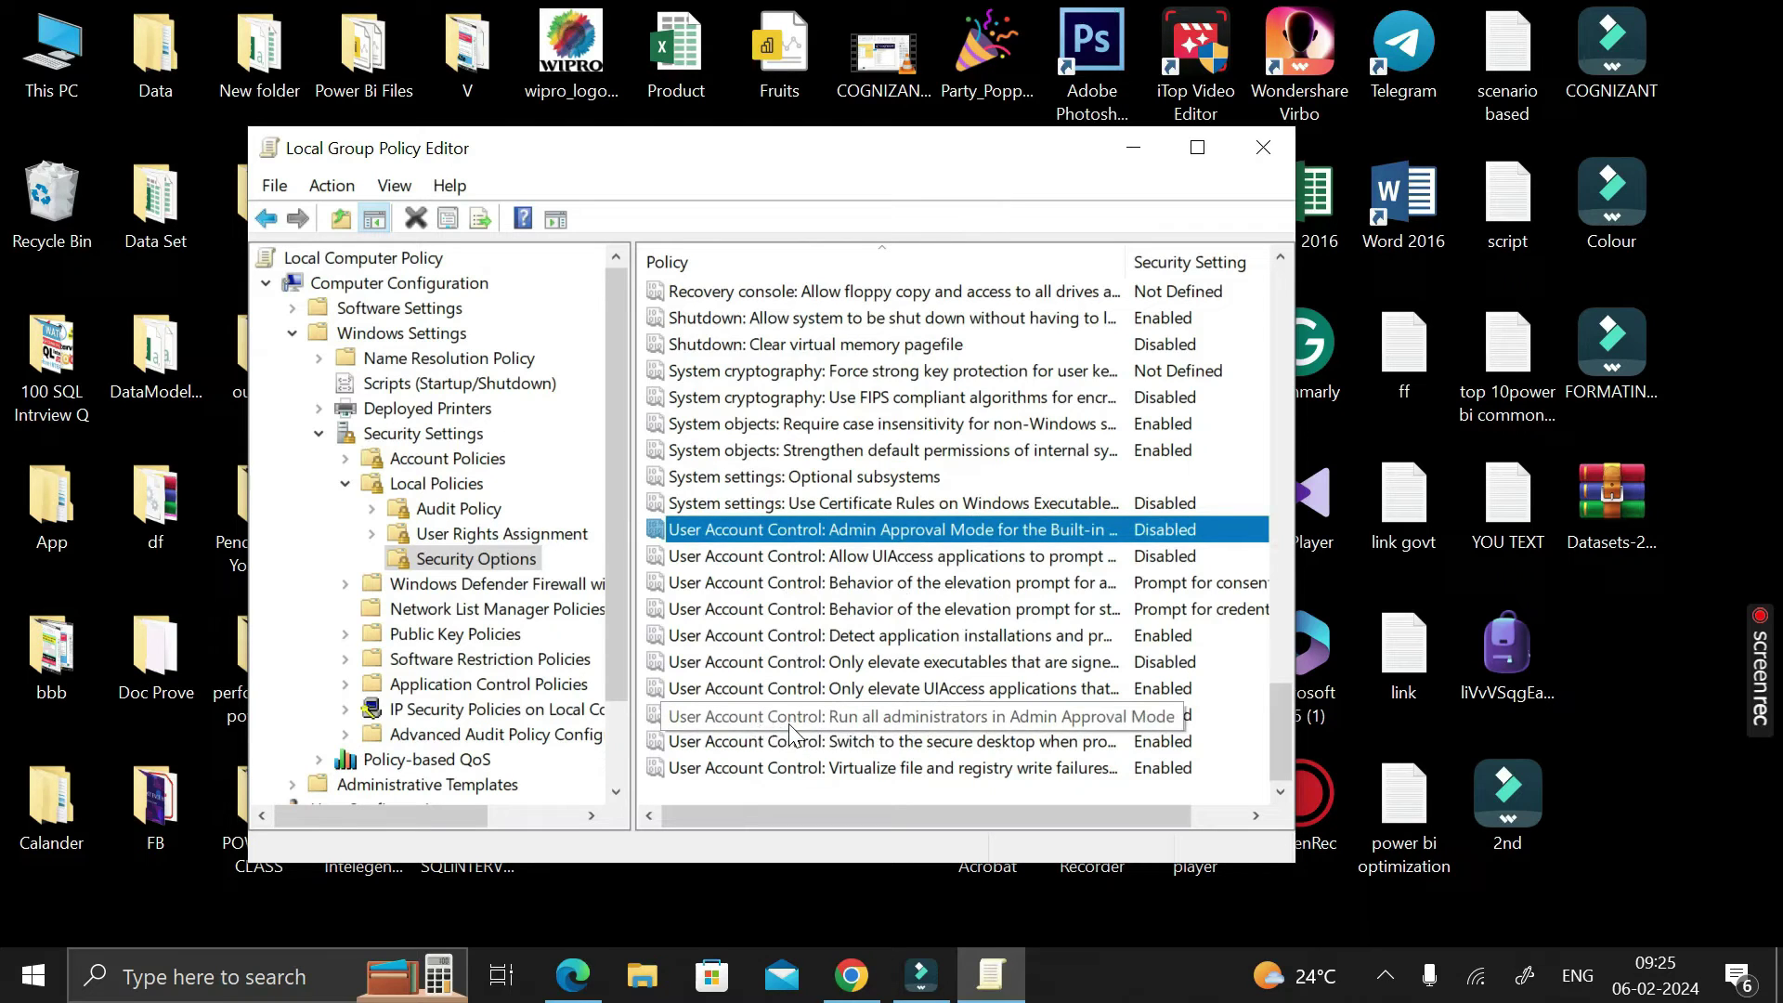
# - Disable 'Run all administrators in Admin Approval Mode' and dismiss the restart notification
pyautogui.doubleClick(886, 716)
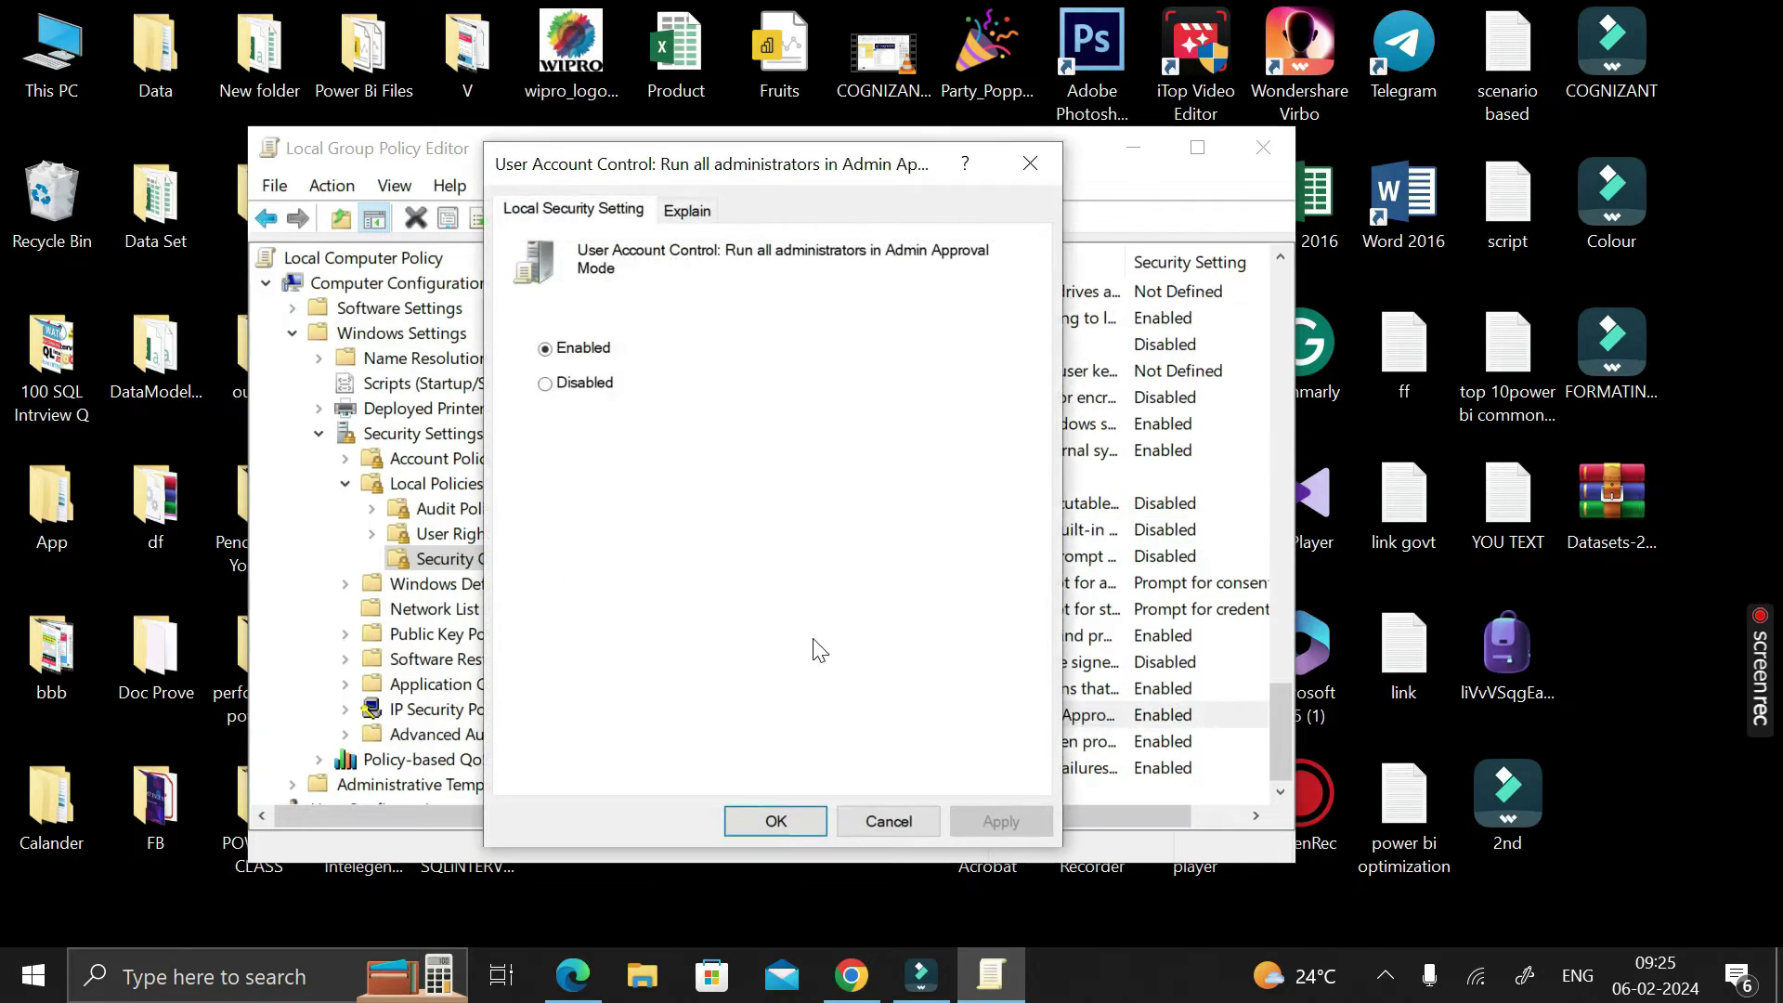
pyautogui.click(546, 384)
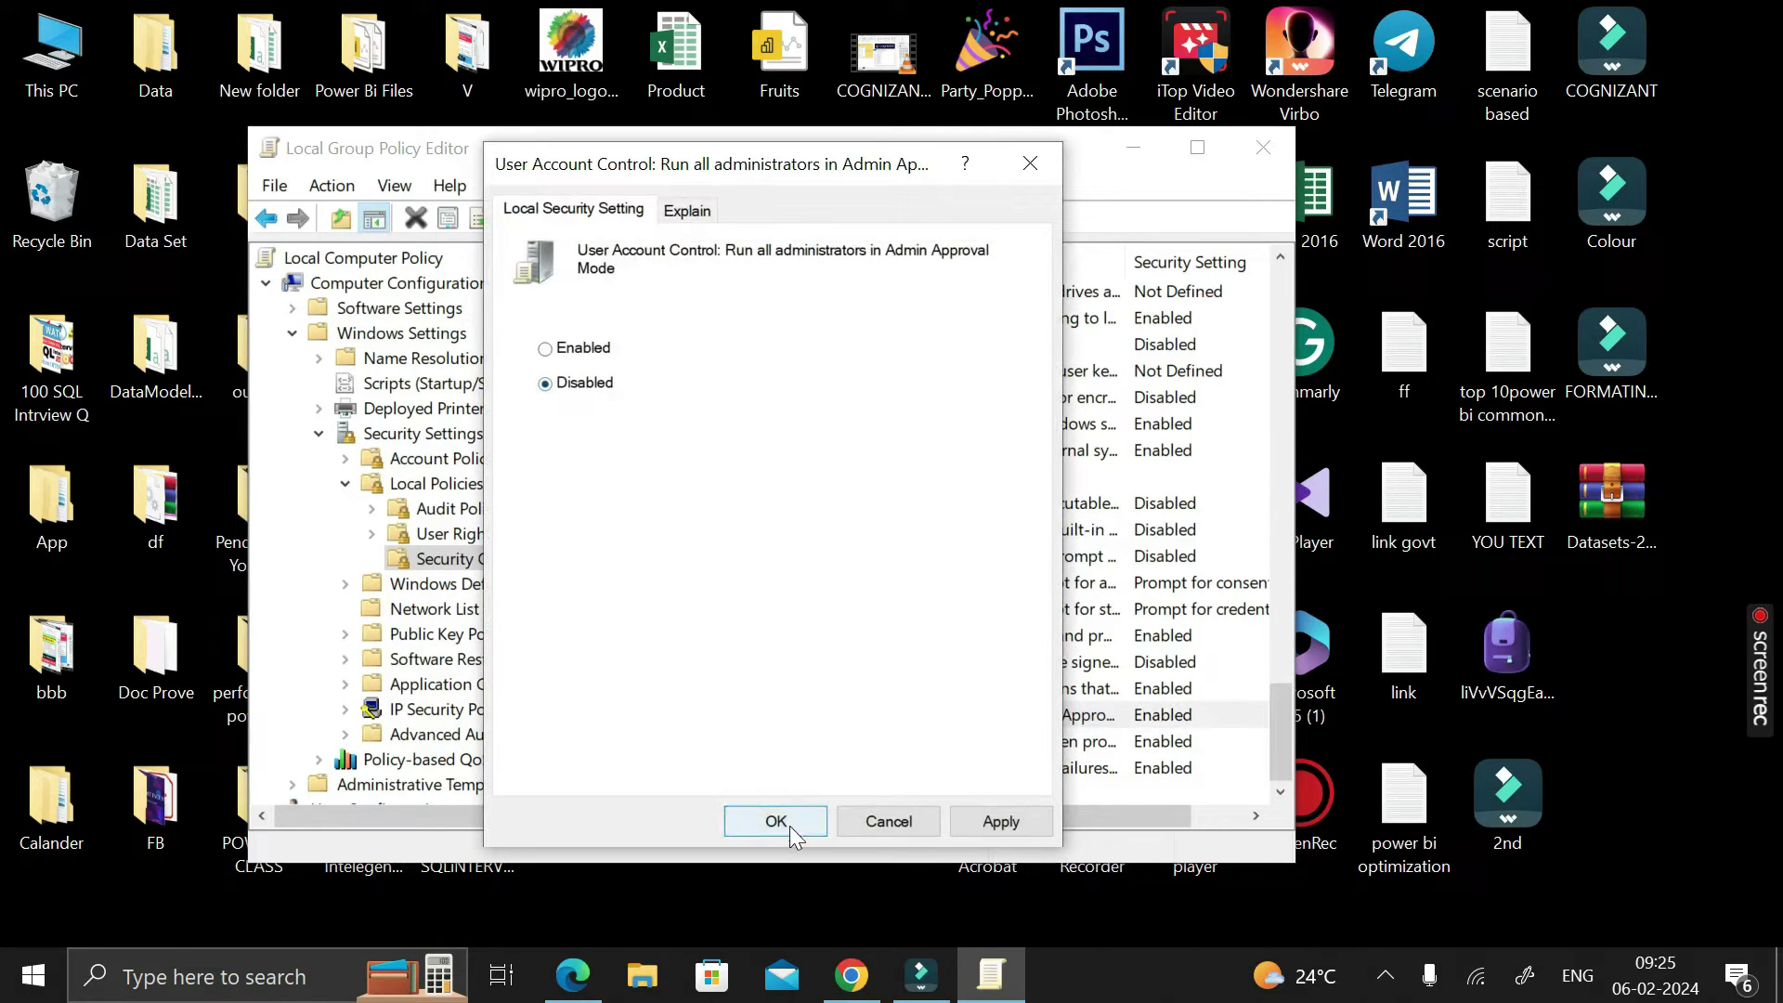
pyautogui.click(989, 825)
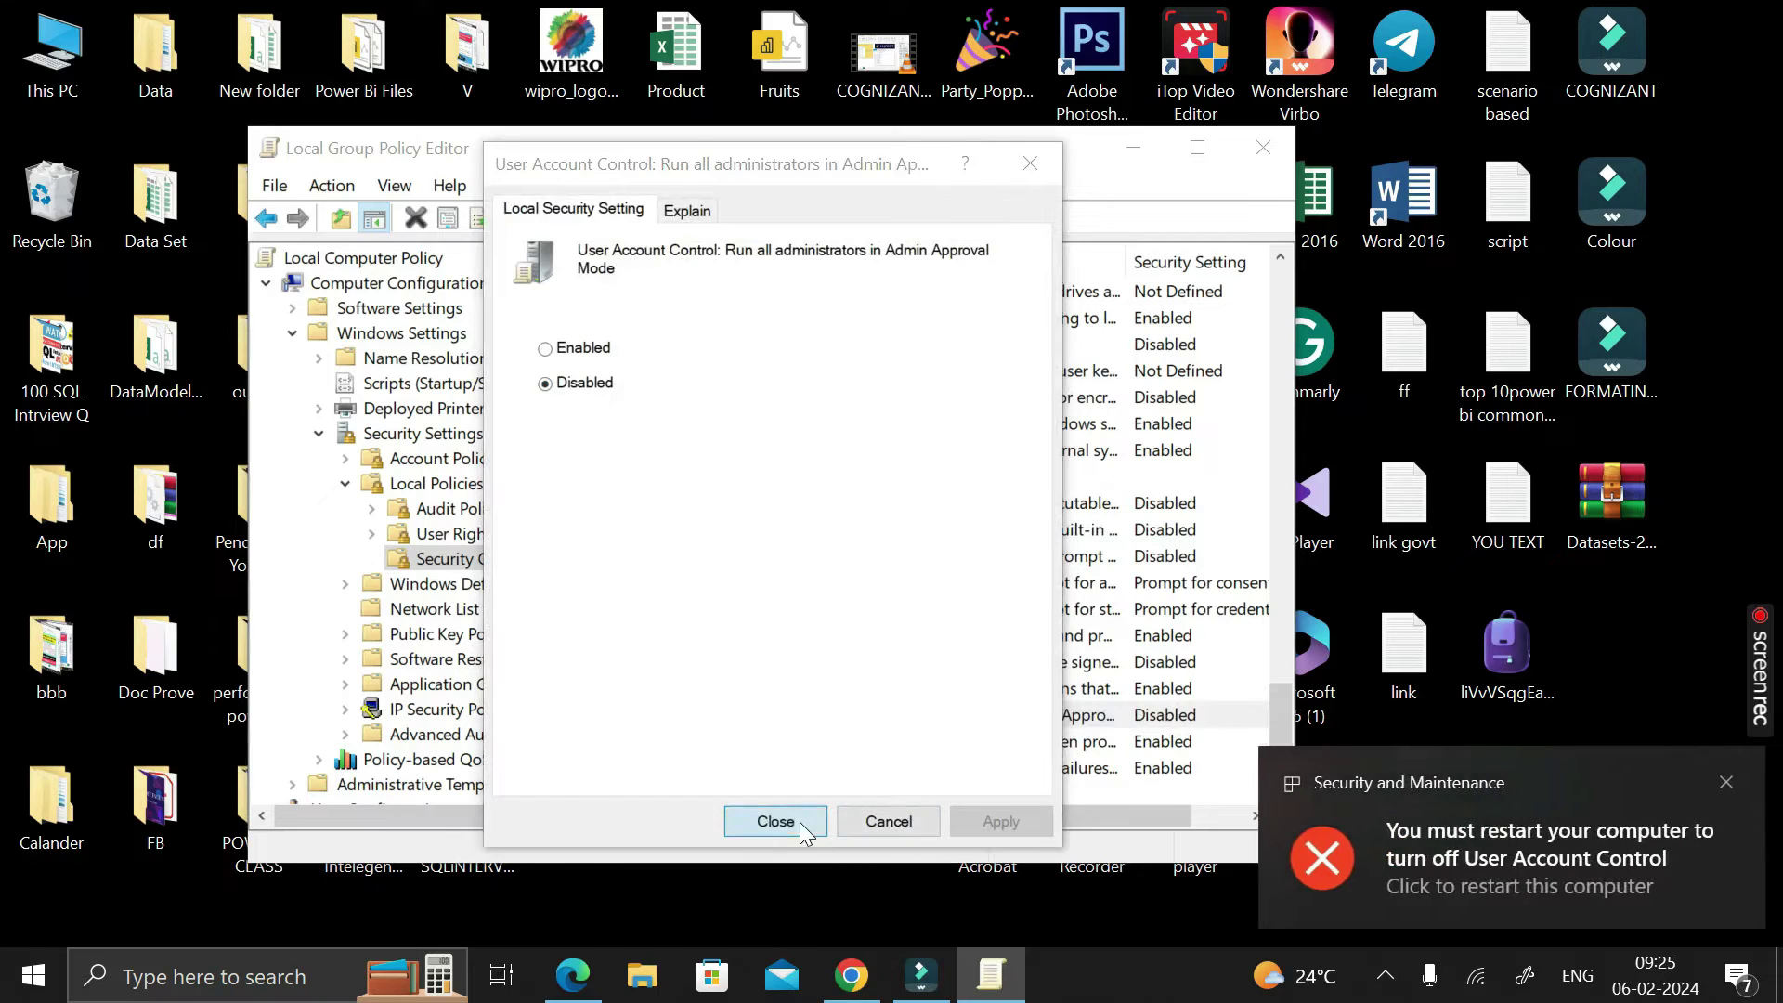
pyautogui.click(776, 822)
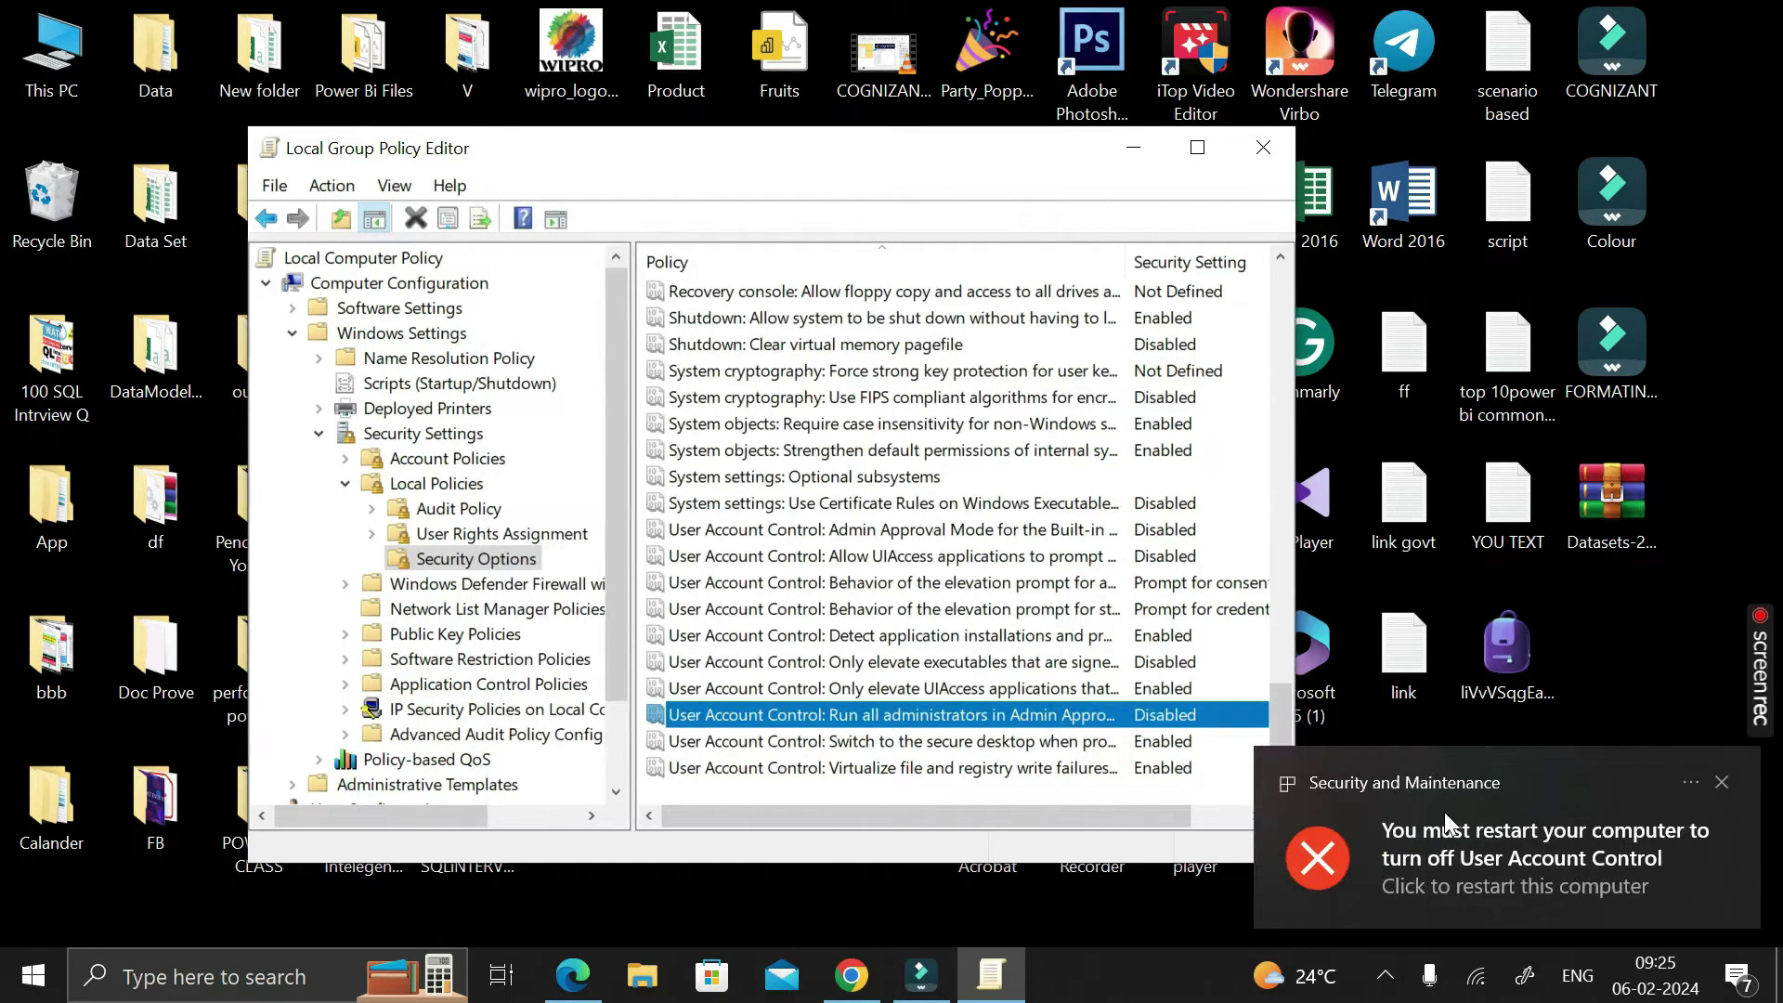
pyautogui.click(1720, 780)
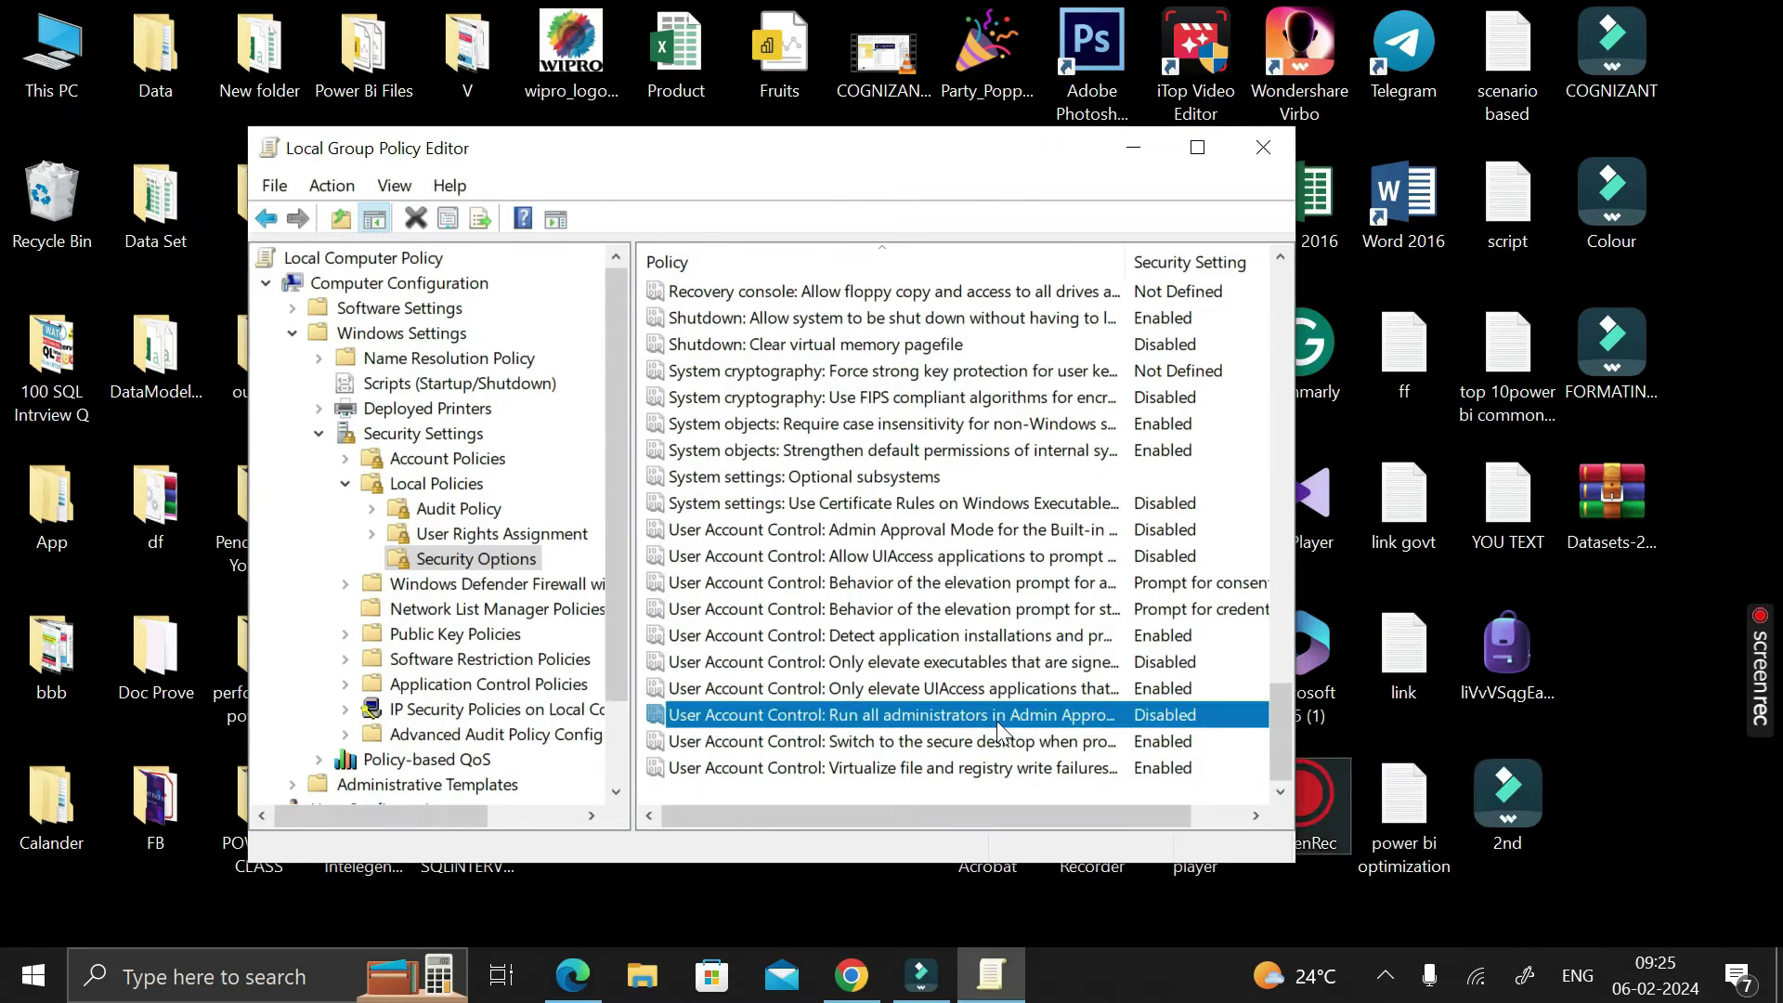
# - Close the Group Policy Editor, restart, and reopen the Windows Defender folder
pyautogui.click(1267, 146)
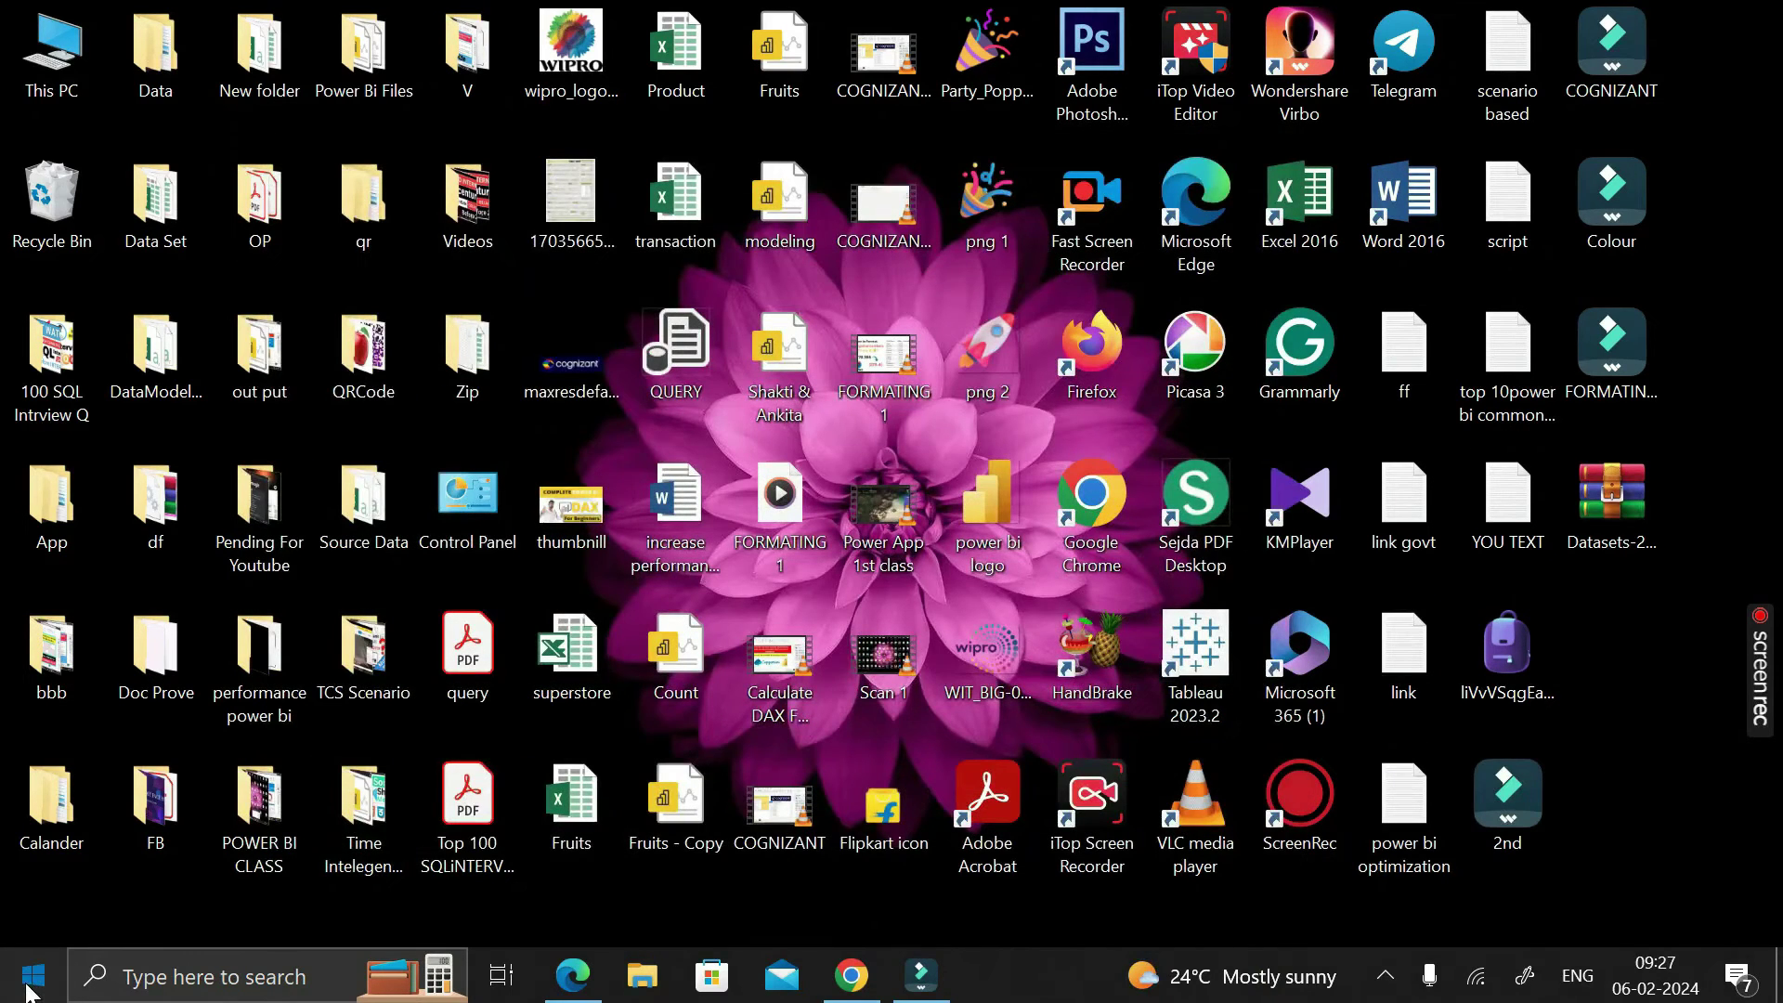
pyautogui.click(30, 984)
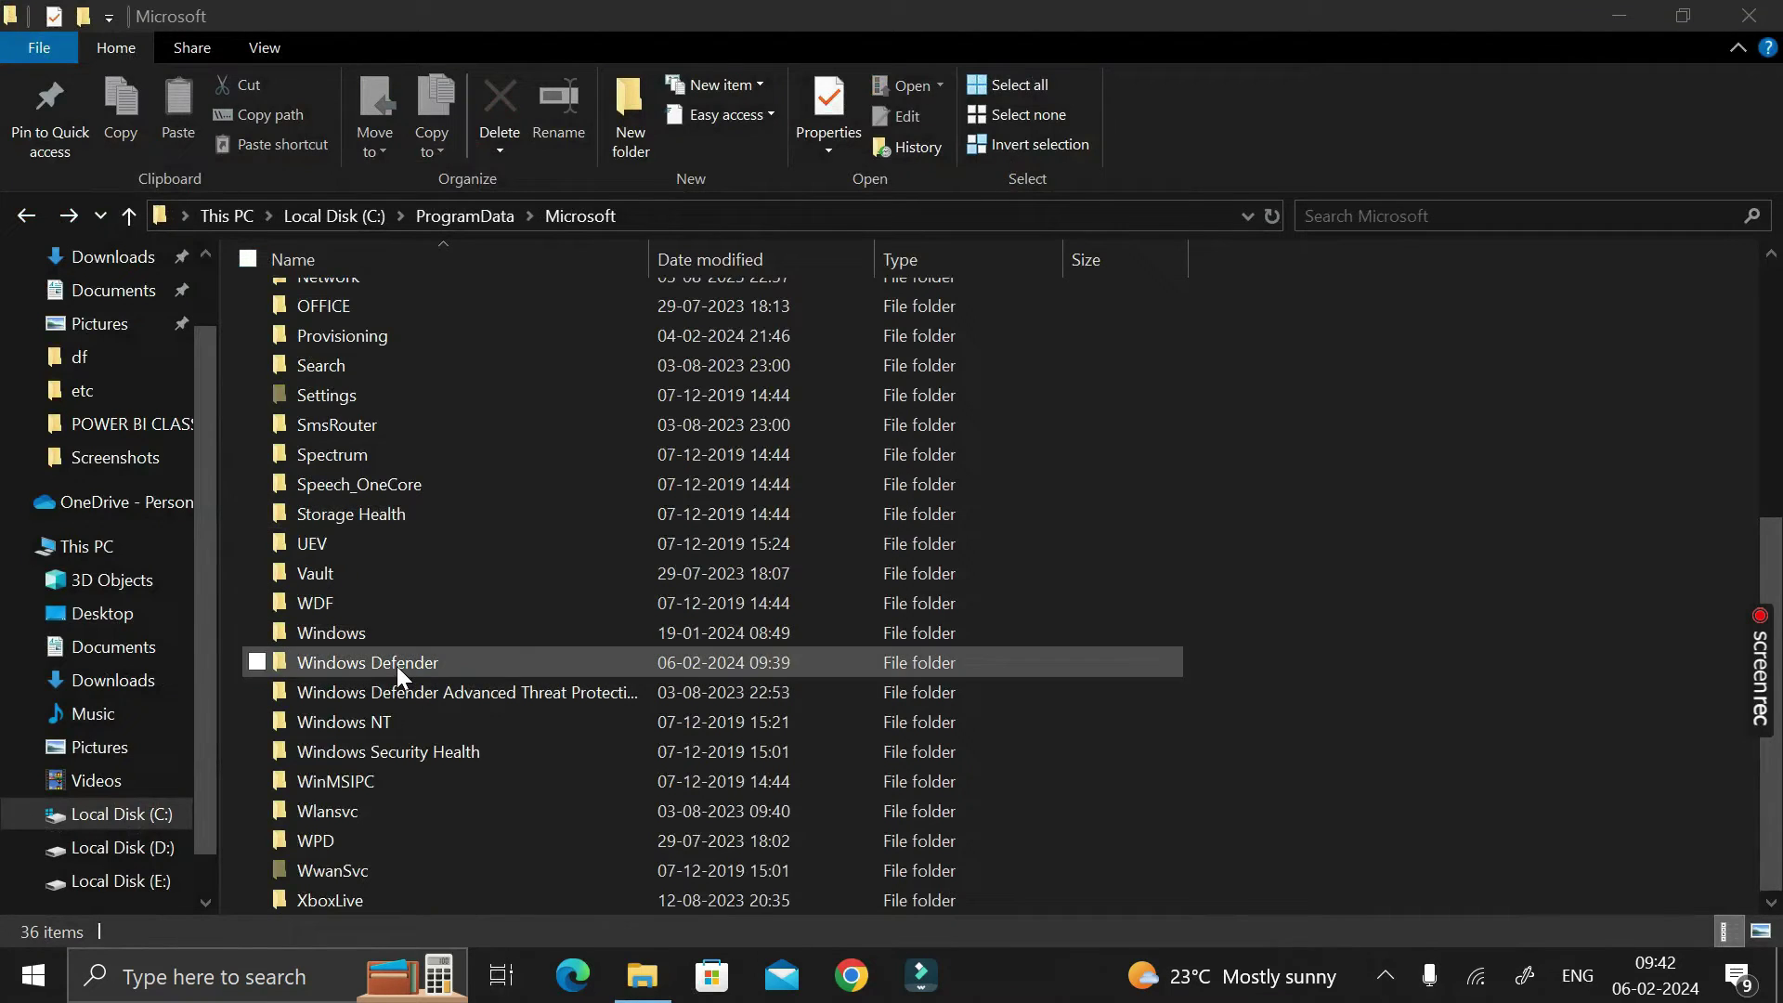
pyautogui.doubleClick(397, 666)
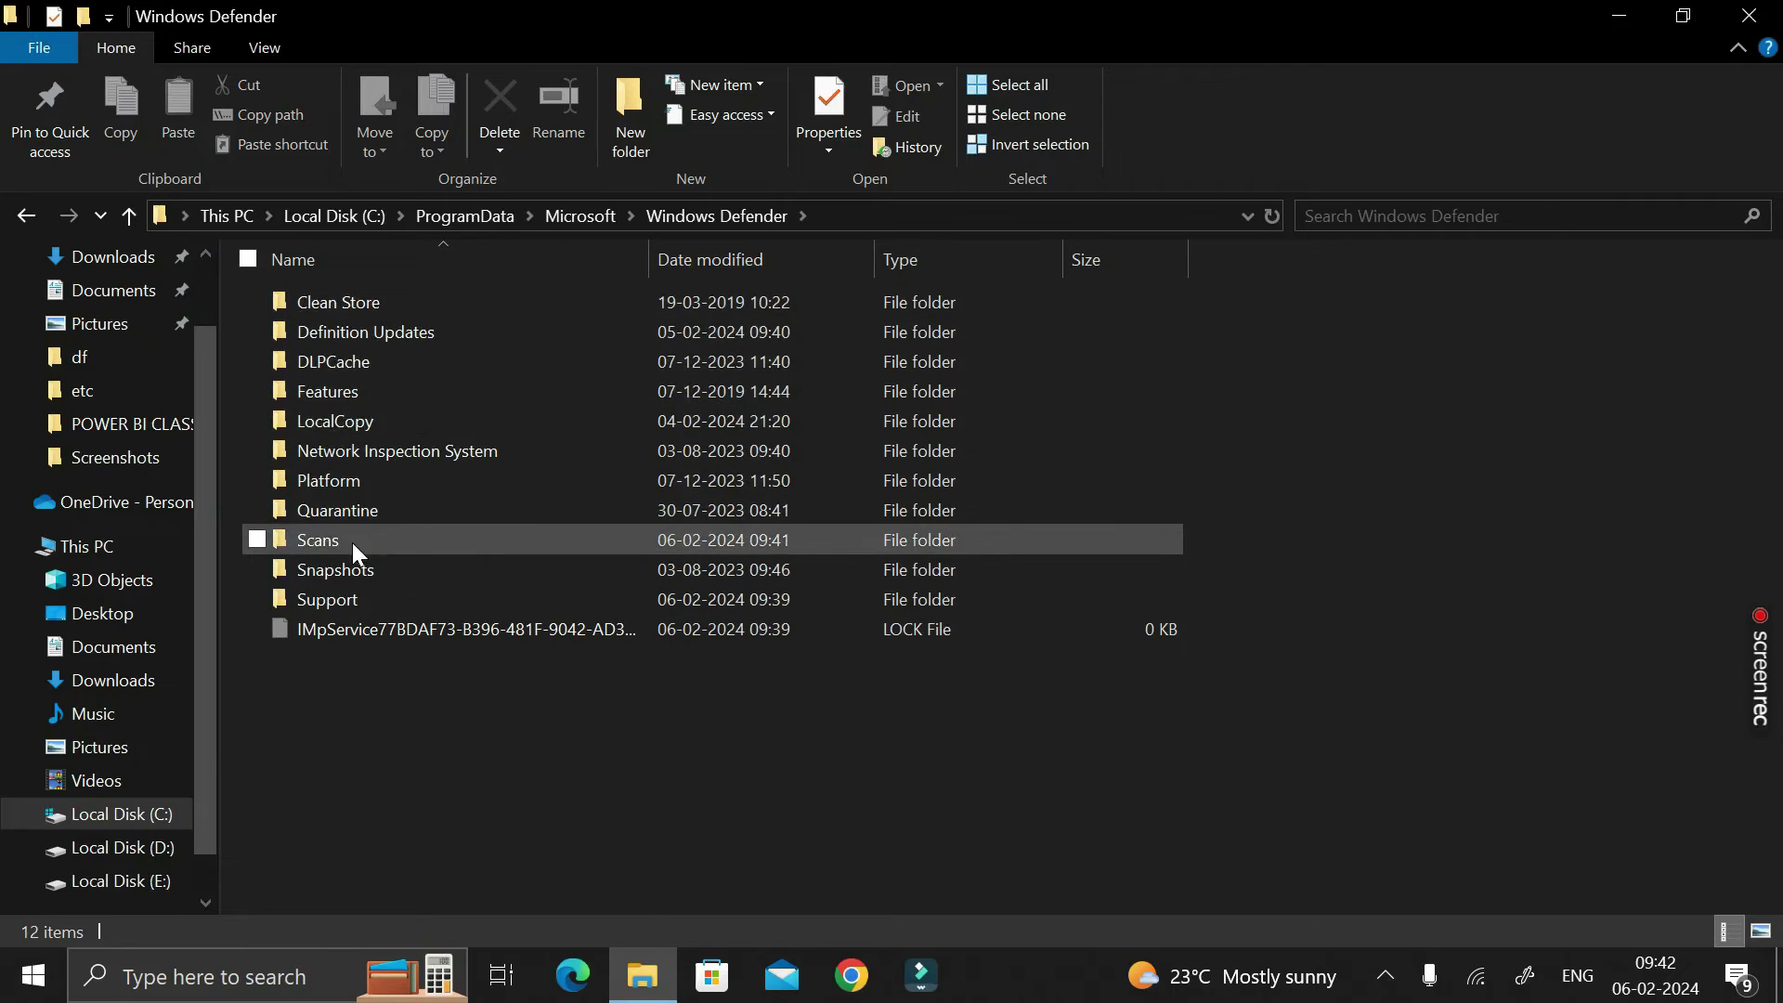
# - Open Scans > History and box-select all six of its subfolders
pyautogui.moveTo(394, 551)
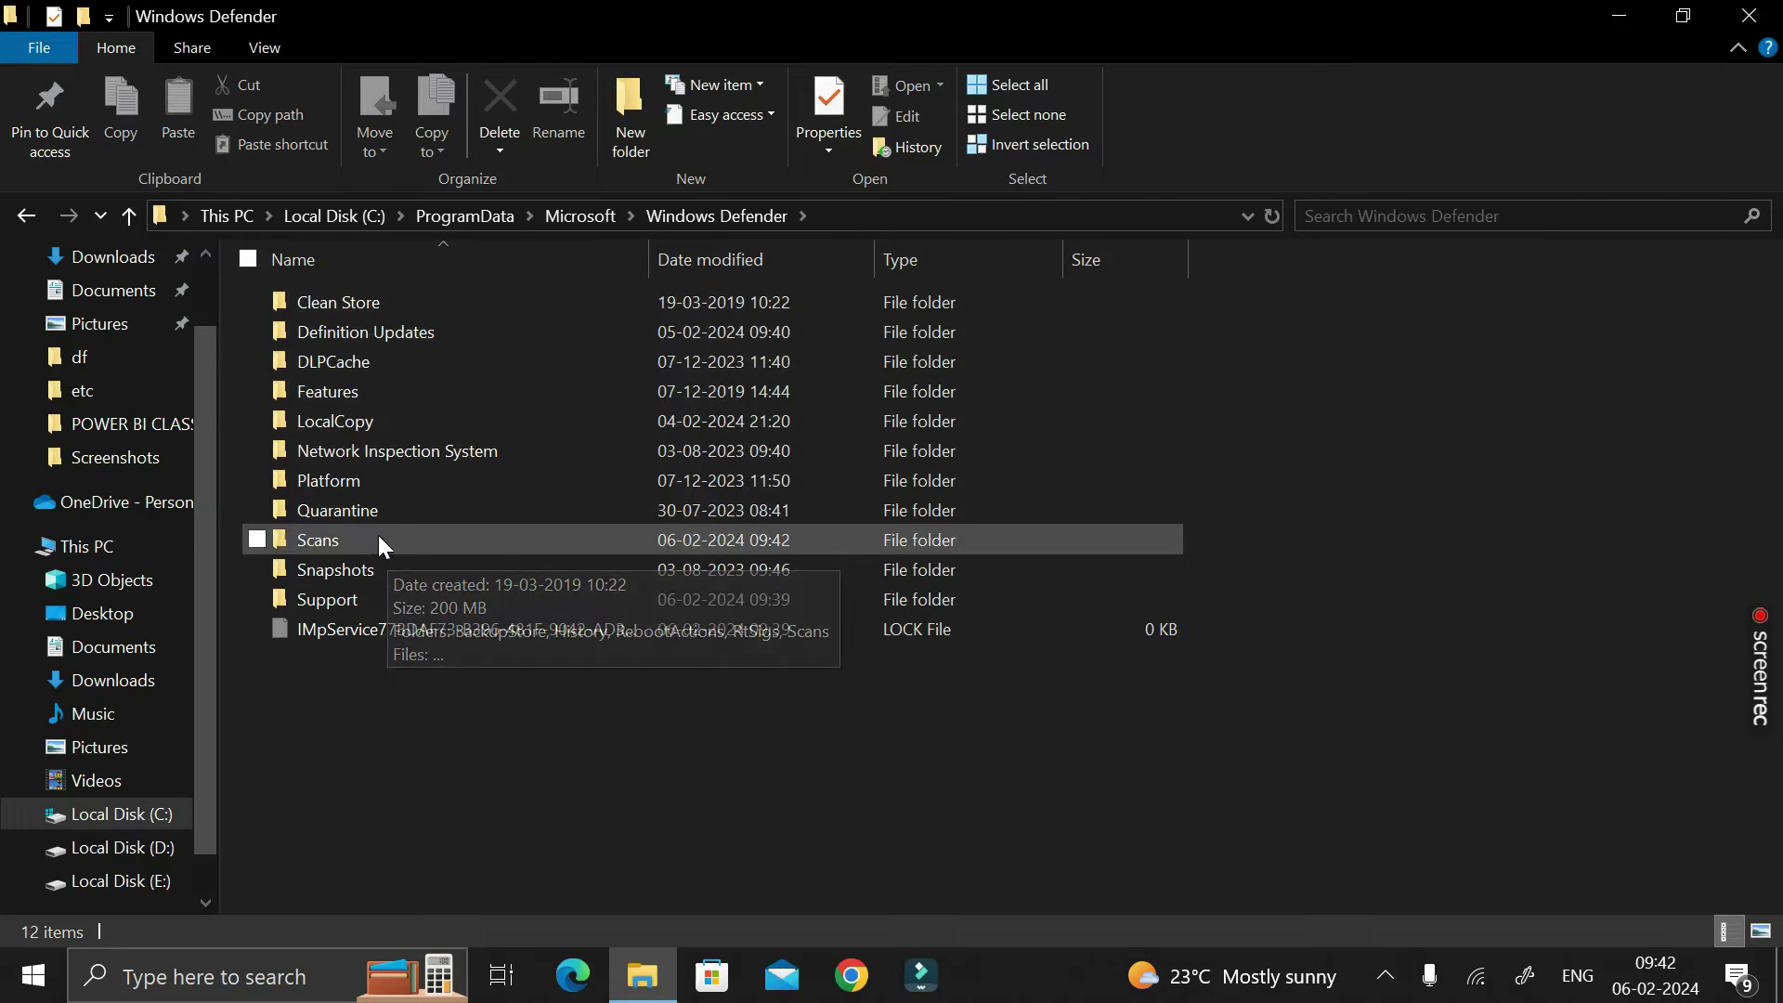
pyautogui.click(370, 538)
pyautogui.doubleClick(370, 538)
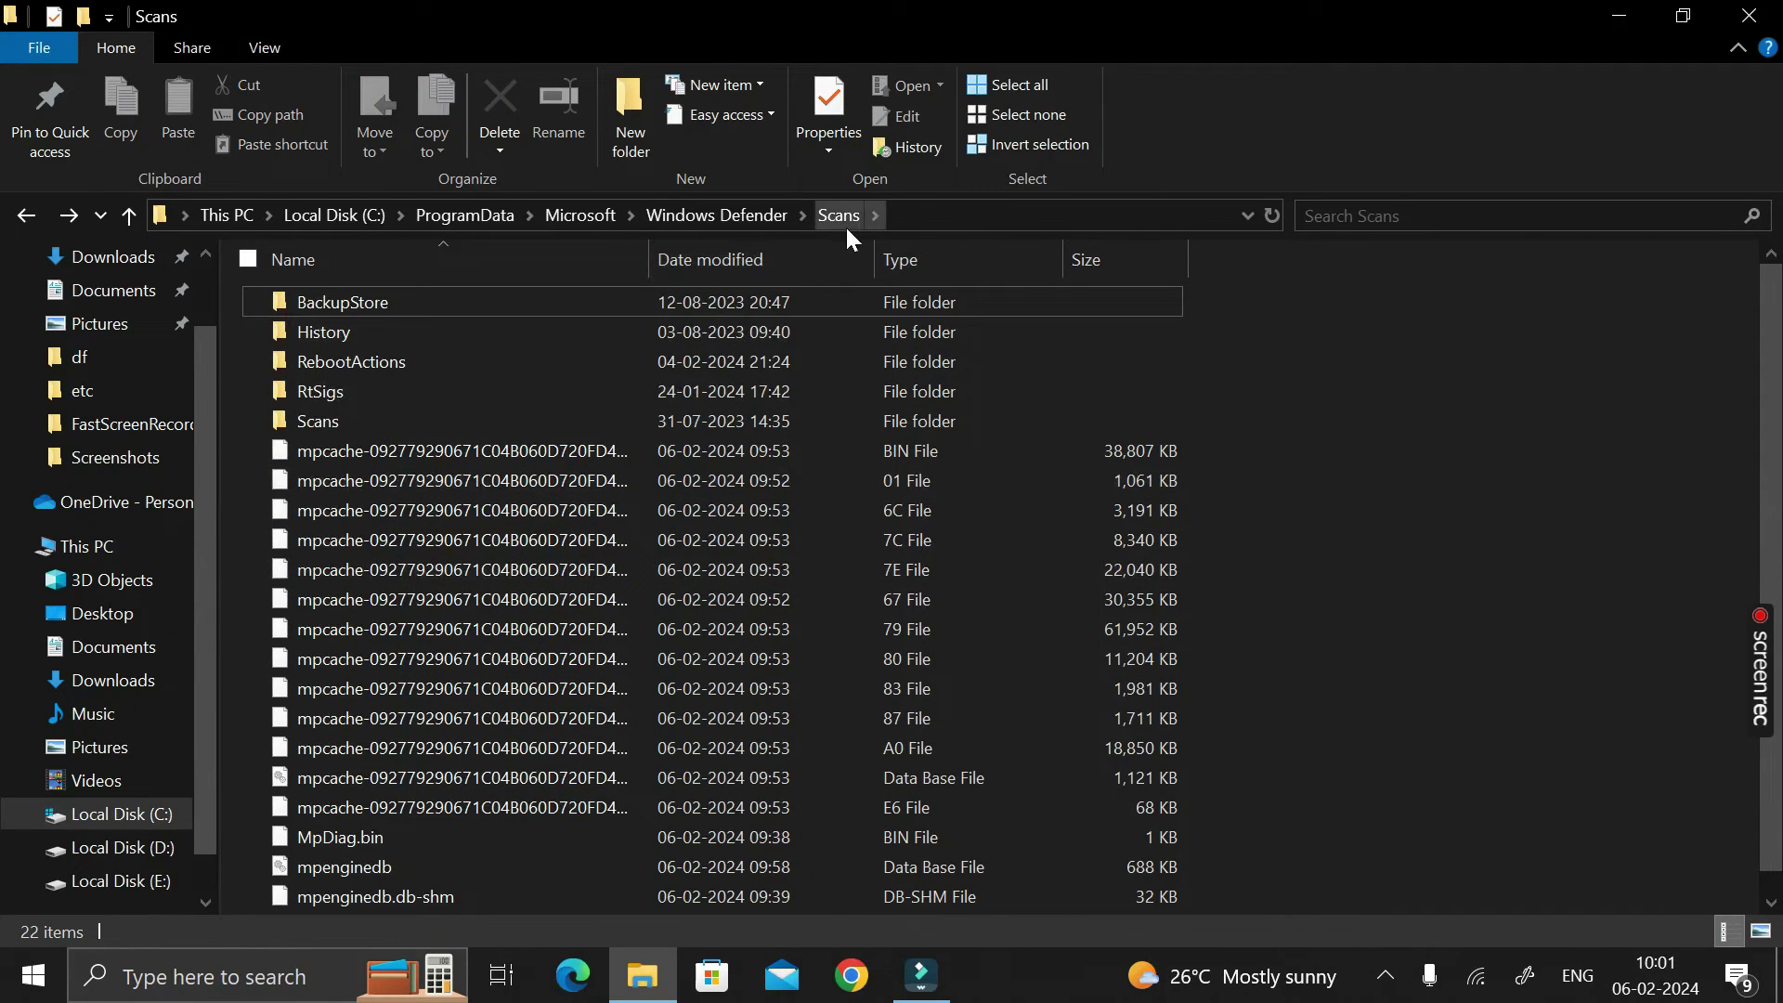
pyautogui.doubleClick(348, 334)
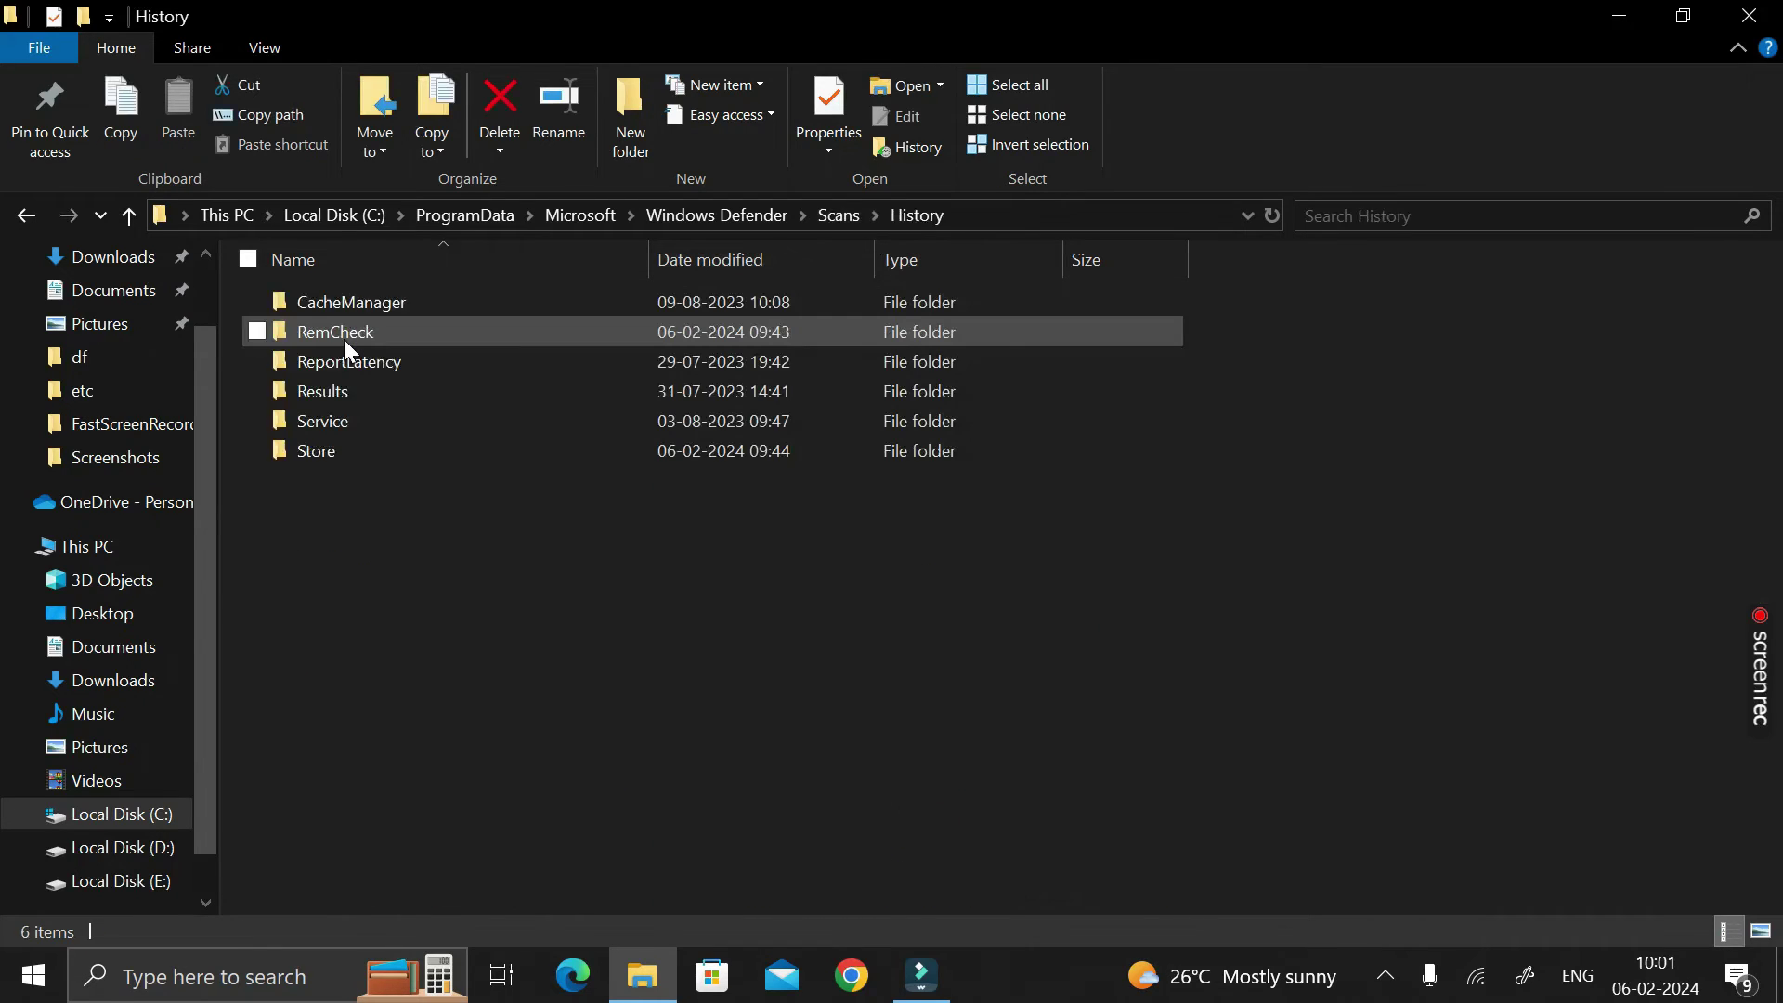
pyautogui.moveTo(435, 548); pyautogui.dragTo(299, 301)
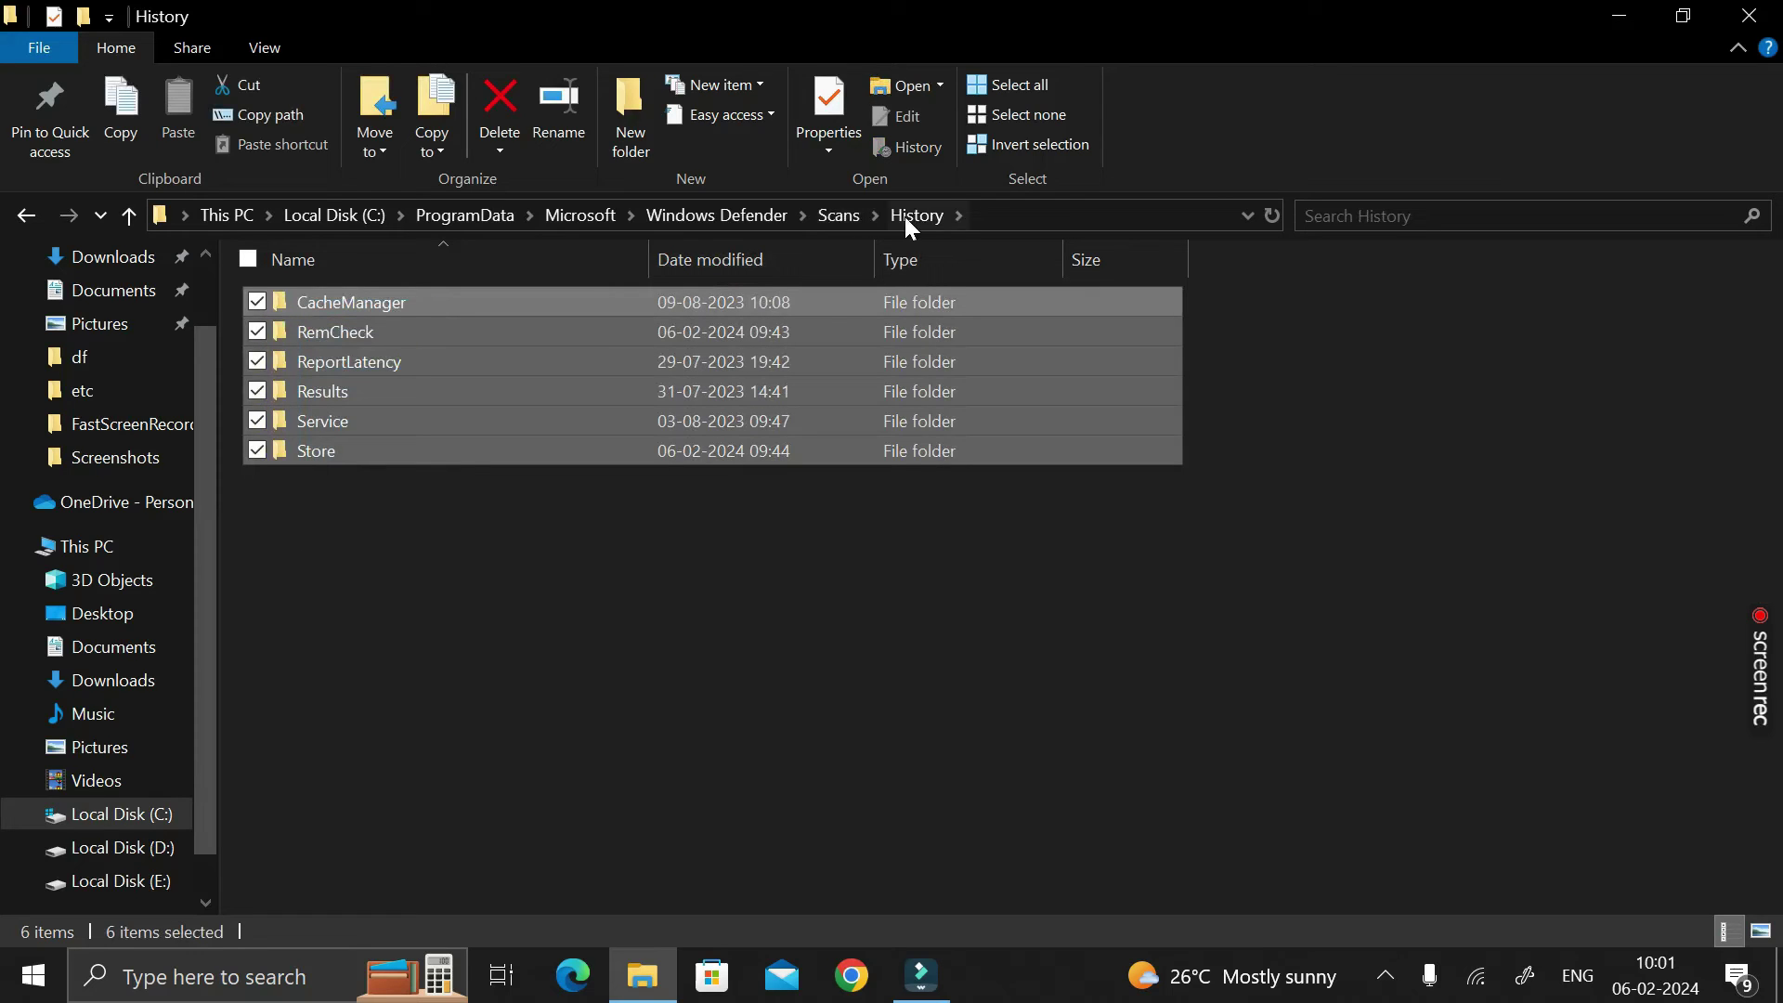
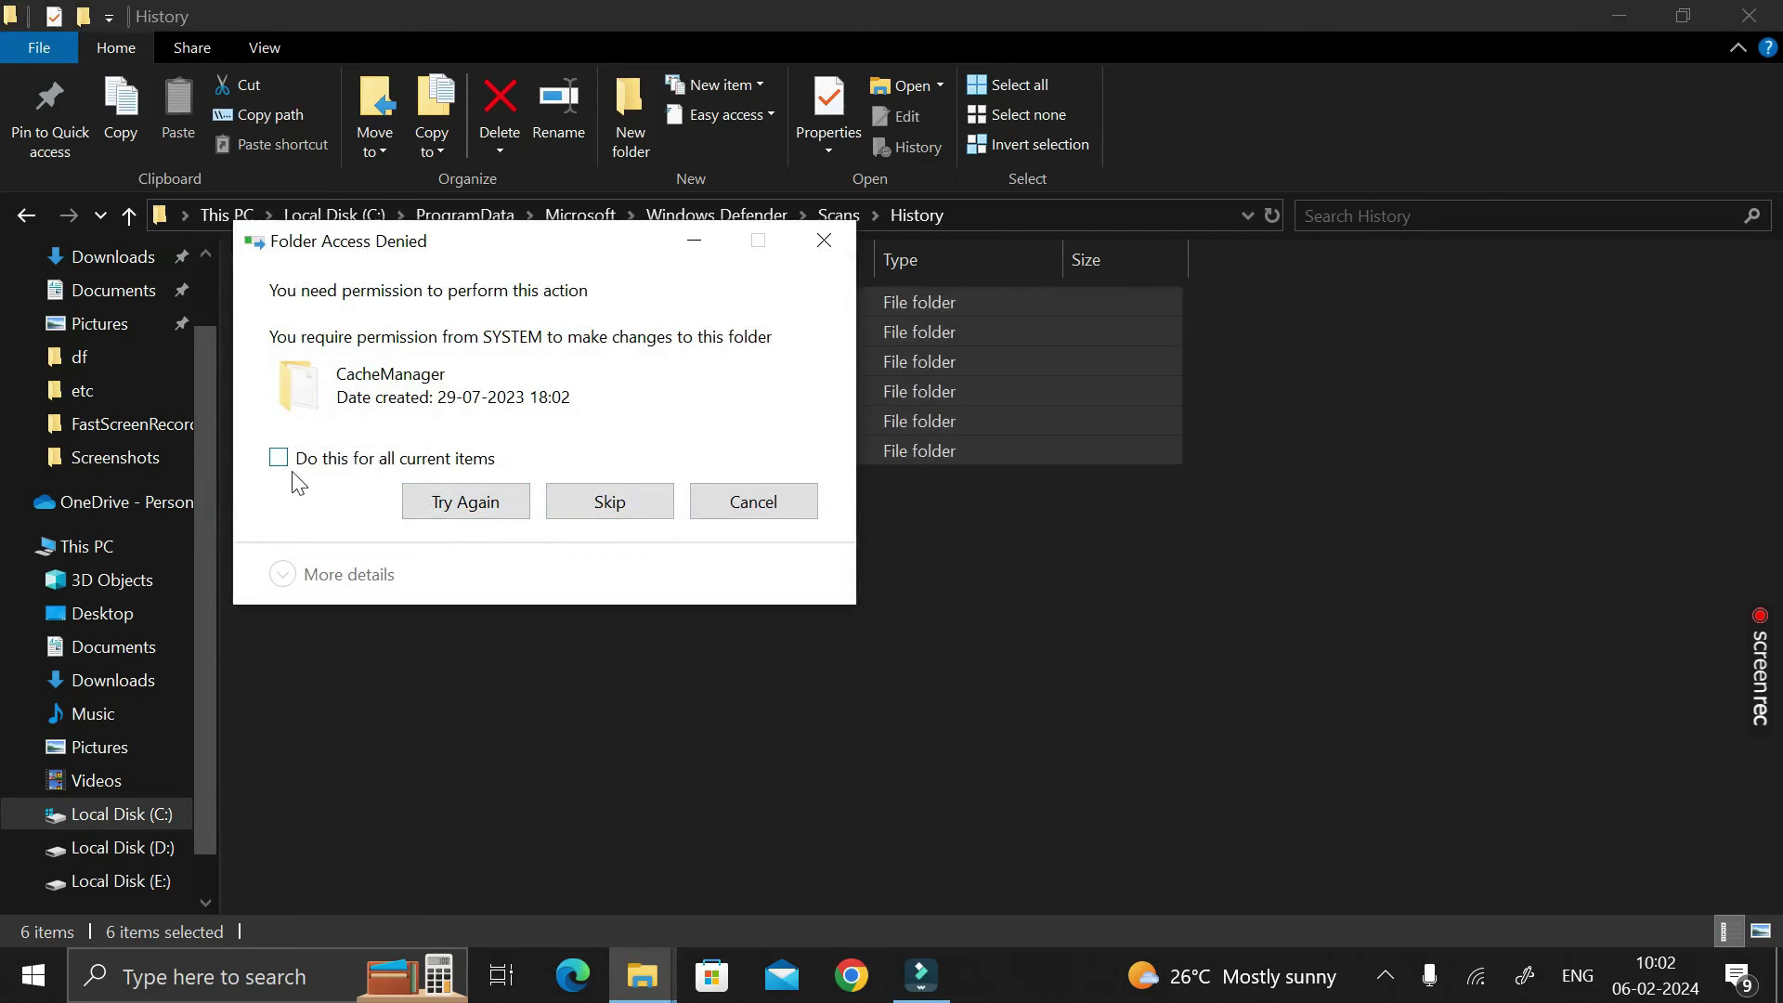
# - Skip all protected items requiring SYSTEM permission to finish deleting the History folder contents
pyautogui.click(279, 459)
pyautogui.click(606, 499)
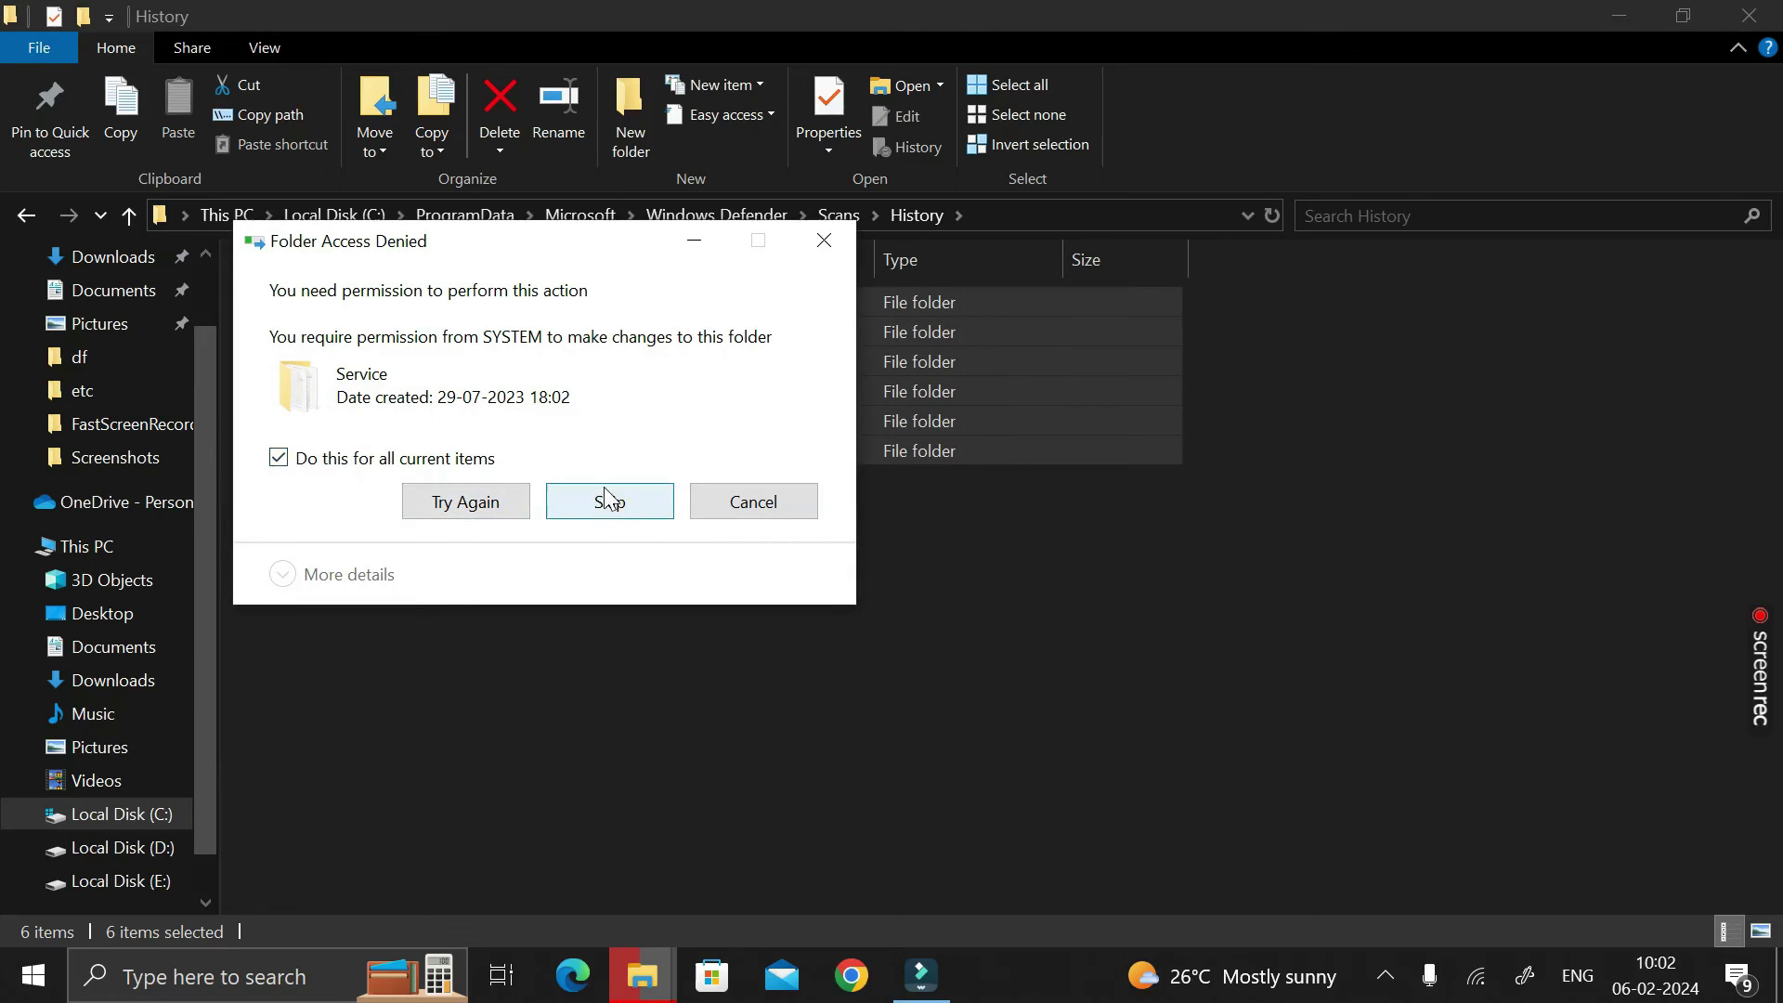
pyautogui.click(610, 502)
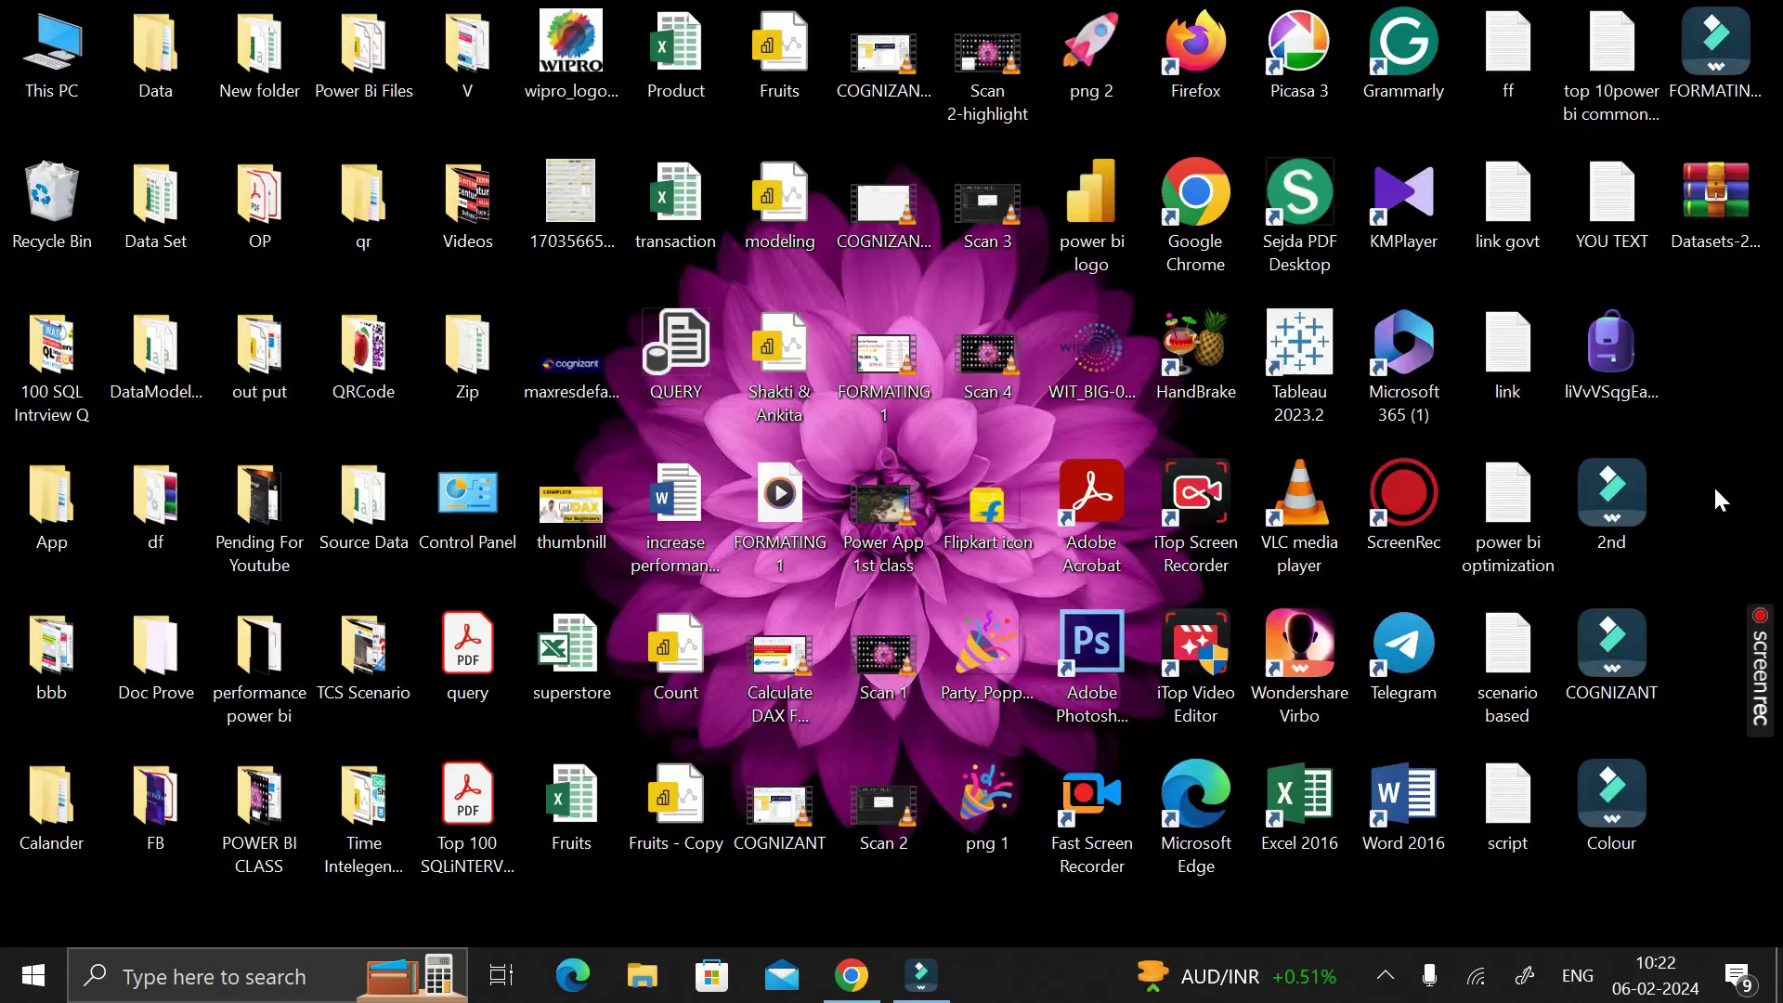
# - Search 'v' from the taskbar and open Virus & threat protection in Windows Security
pyautogui.click(30, 977)
pyautogui.click(133, 973)
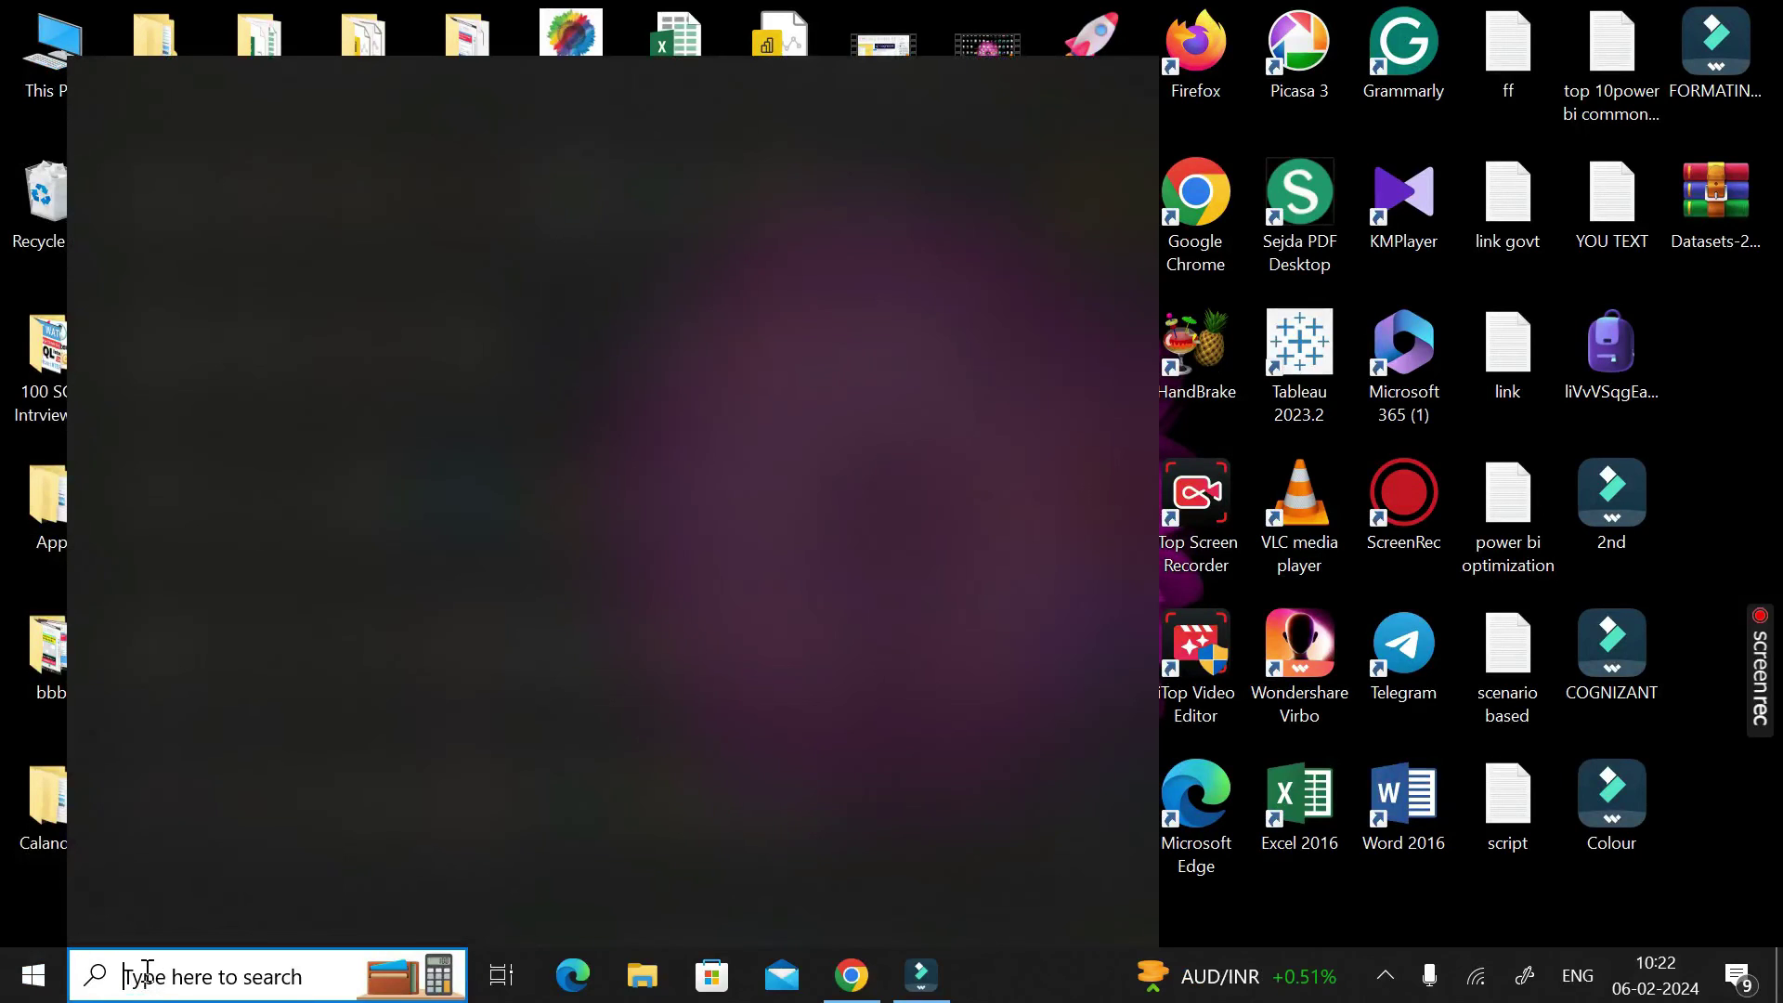
pyautogui.write('v')
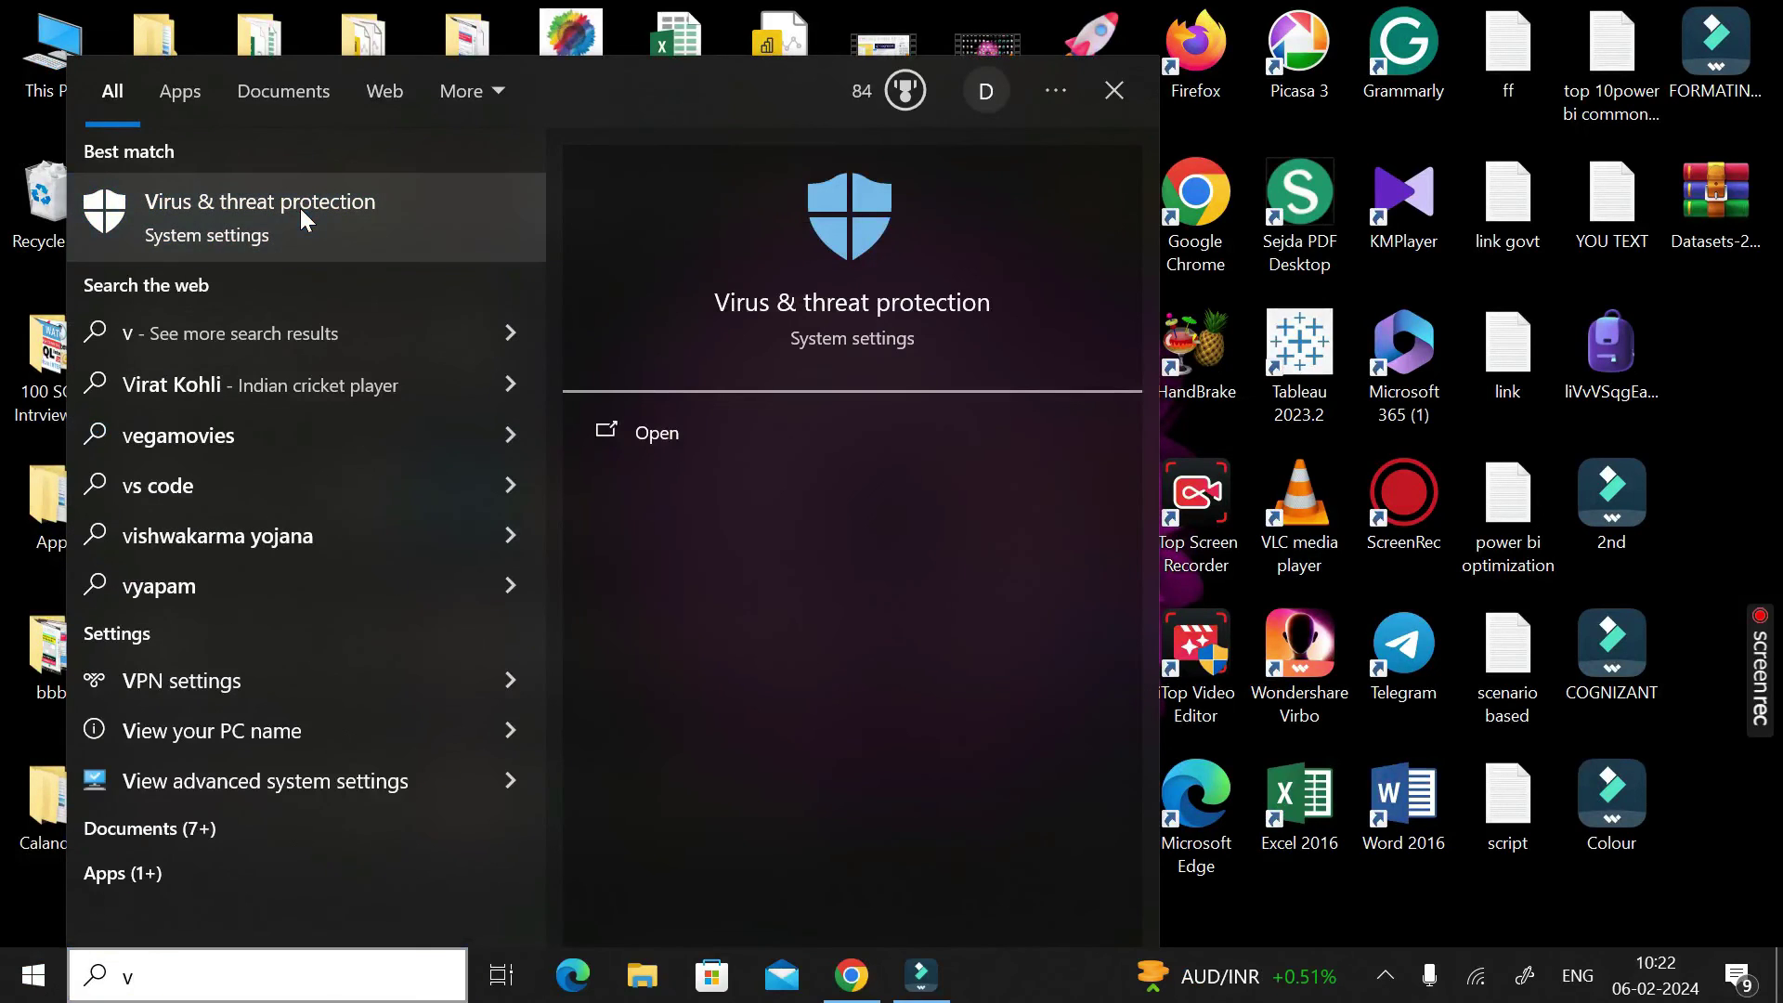
pyautogui.click(310, 224)
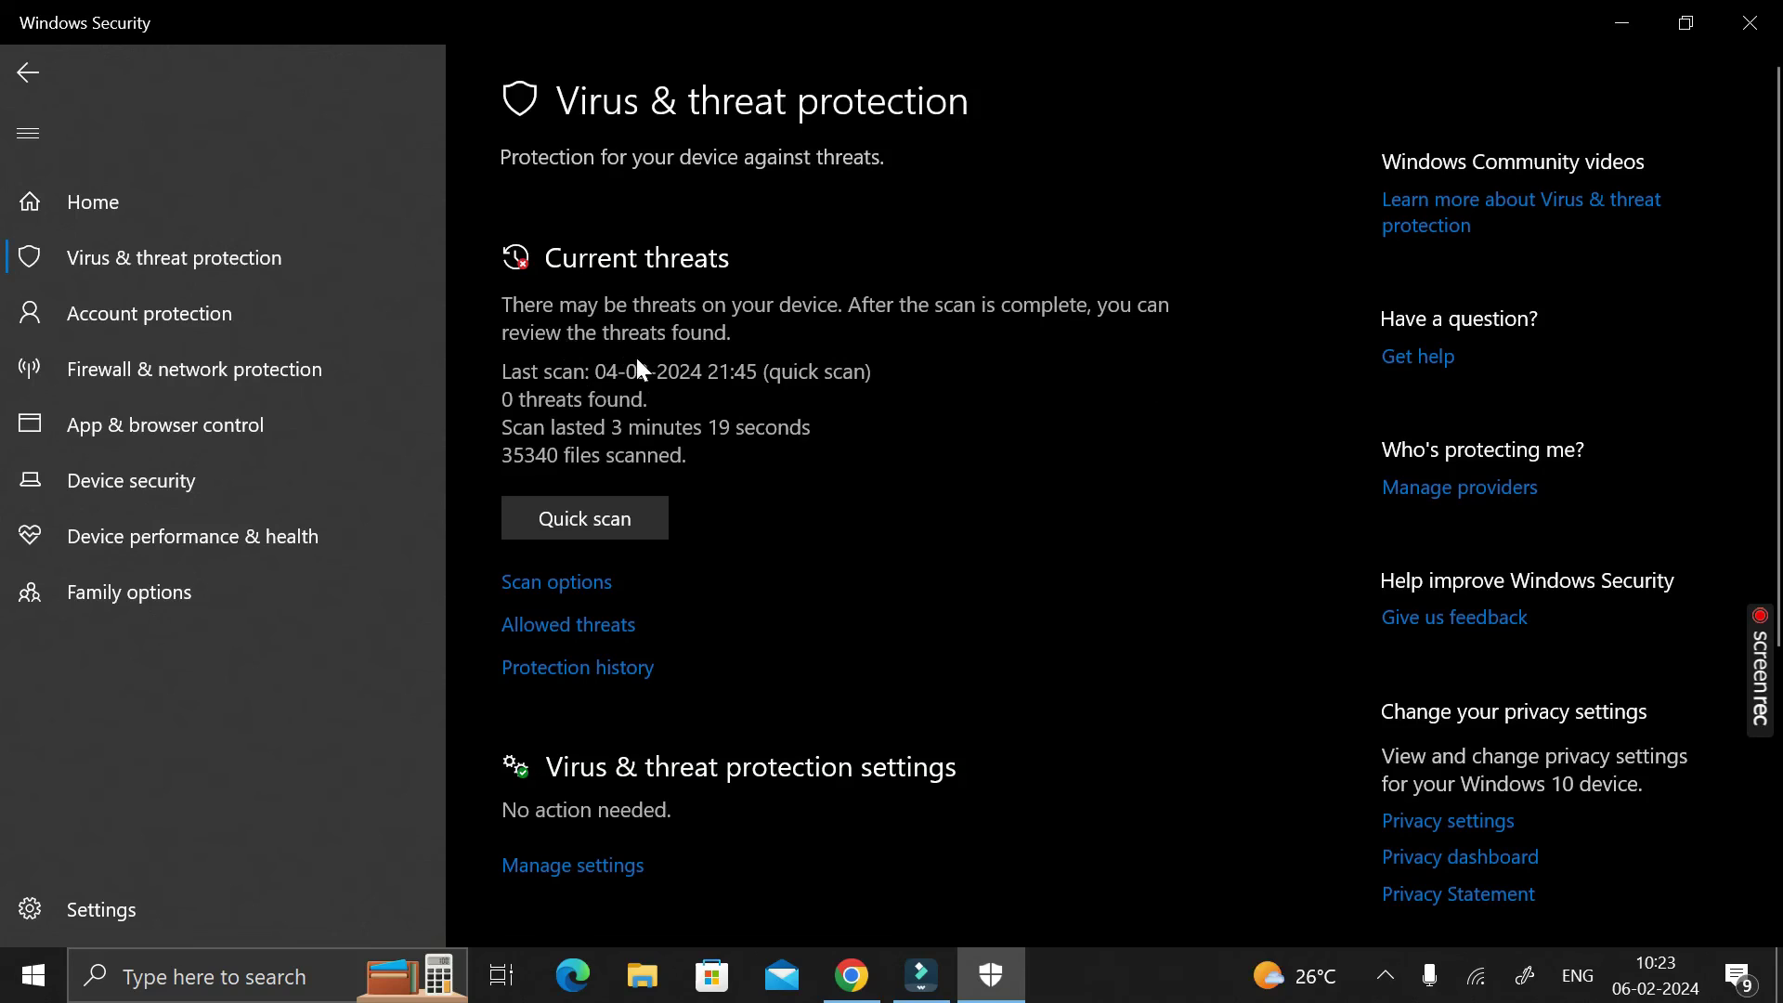
# - Open Protection history from the Virus & threat protection page
pyautogui.click(574, 678)
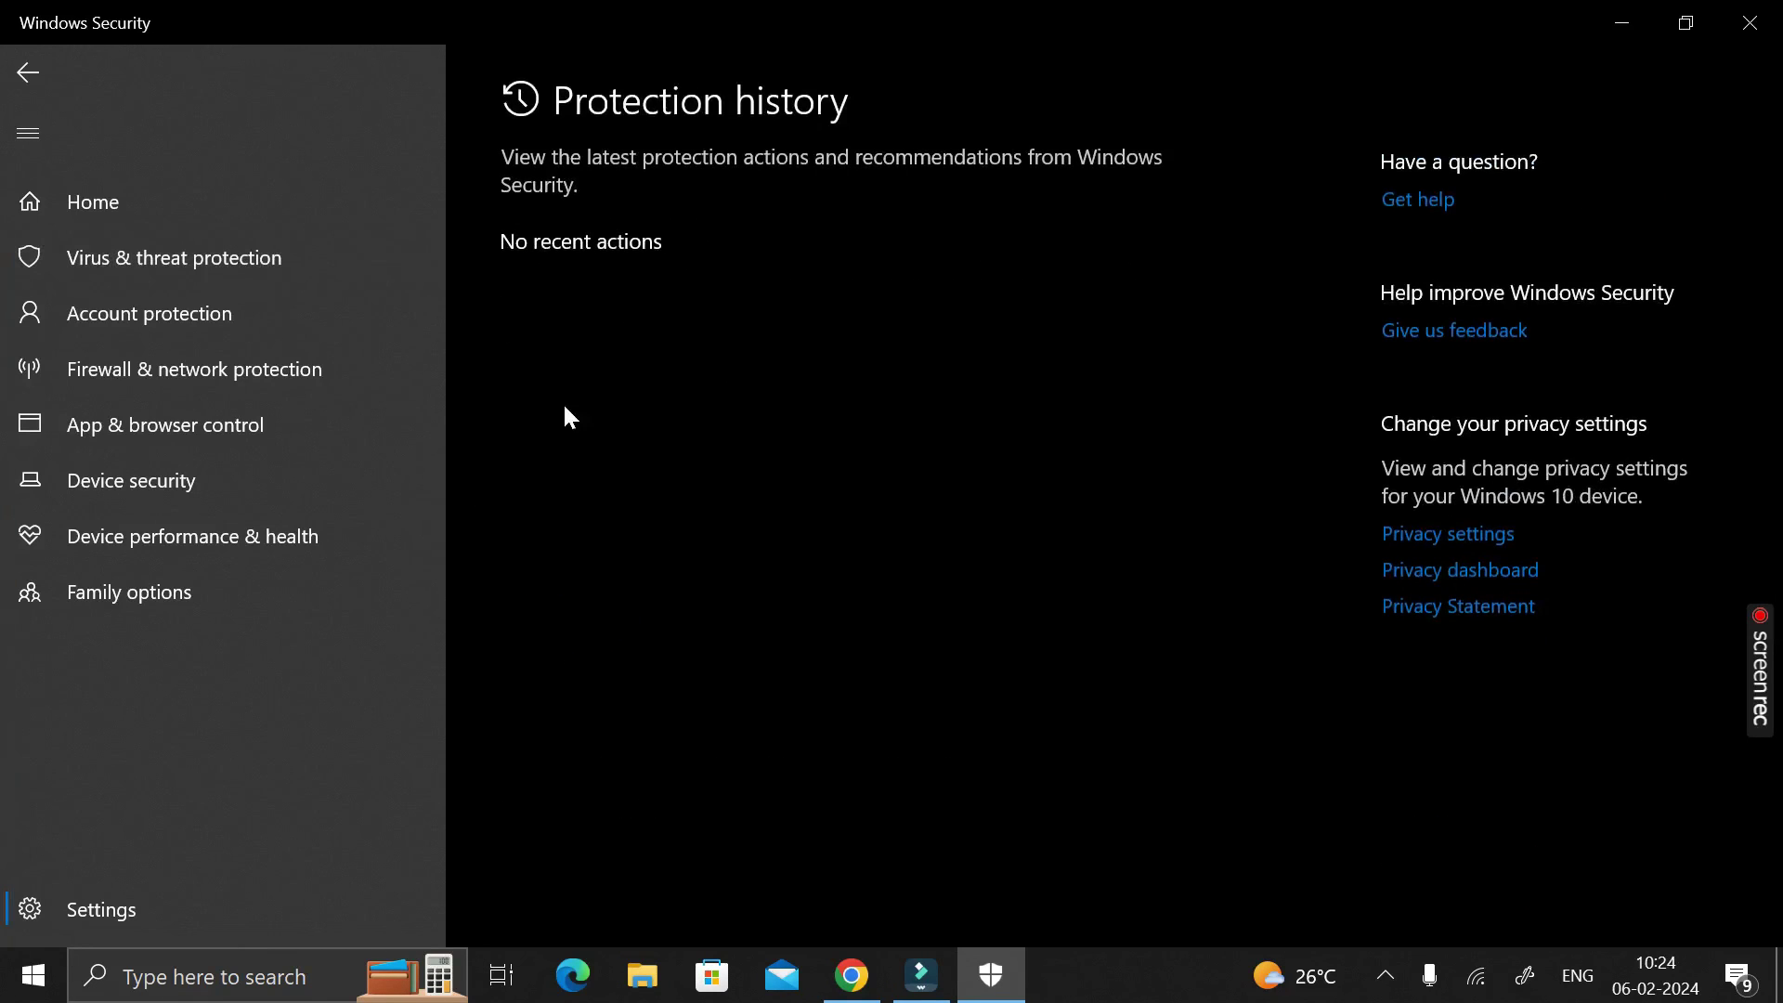